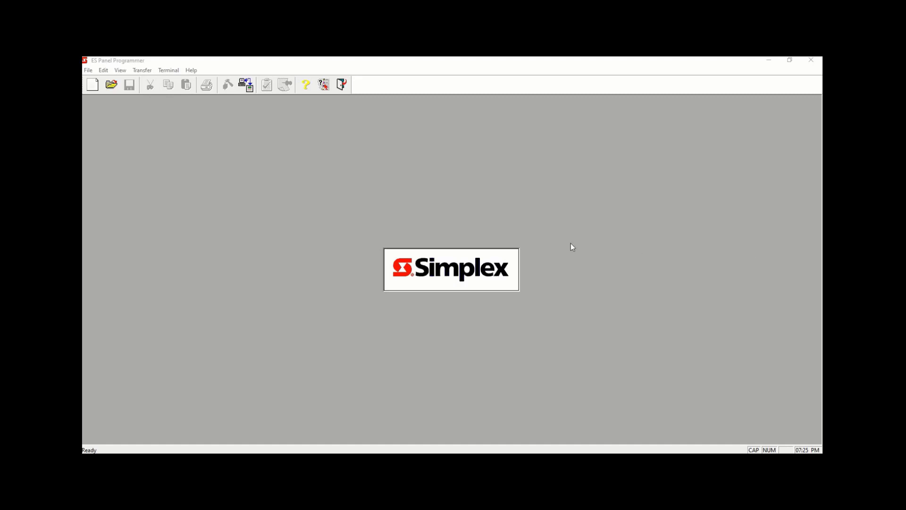
Check the program's version information, showing version 2.04.
click(191, 70)
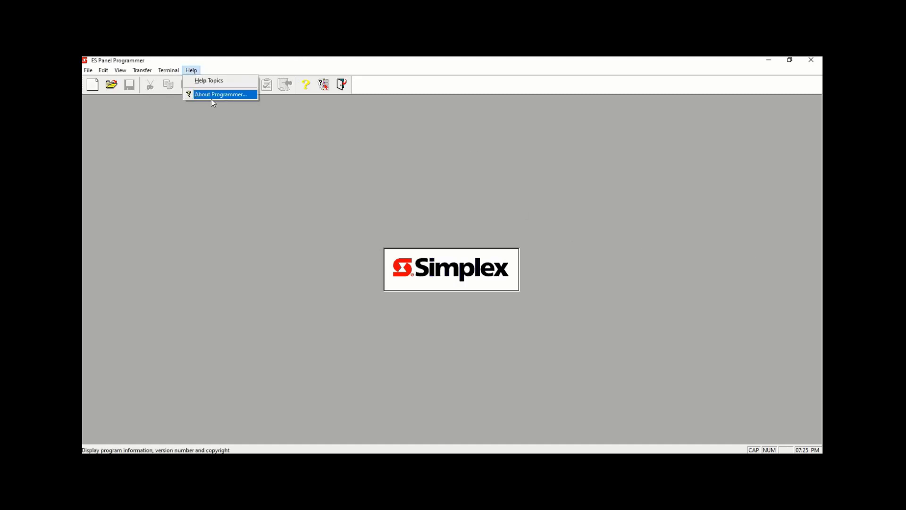
click(211, 98)
click(470, 273)
click(576, 346)
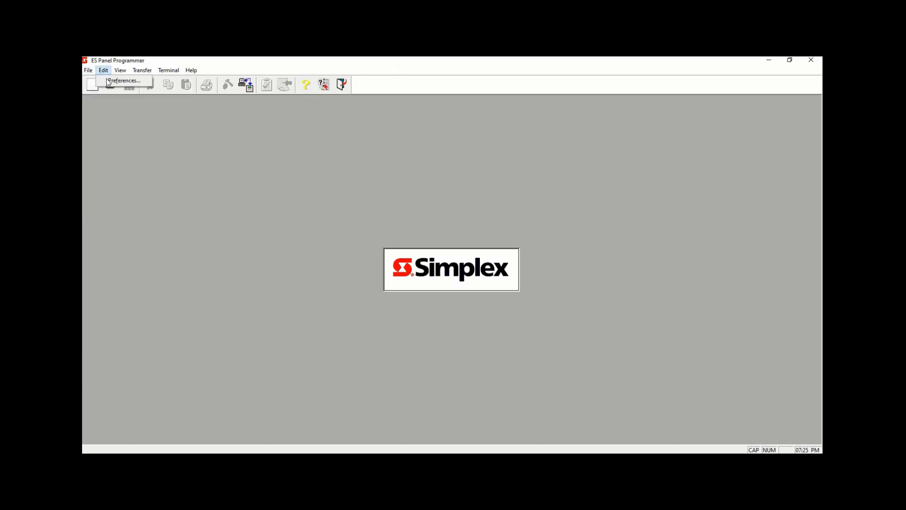
Create a new 4100ES with SPS job numbered 123MAIN, keeping the seven-character name.
click(88, 70)
click(99, 78)
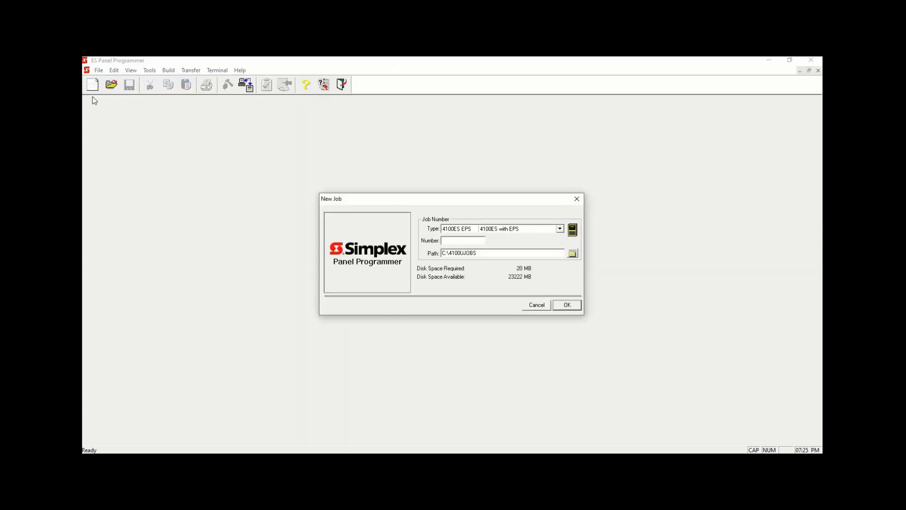
click(560, 230)
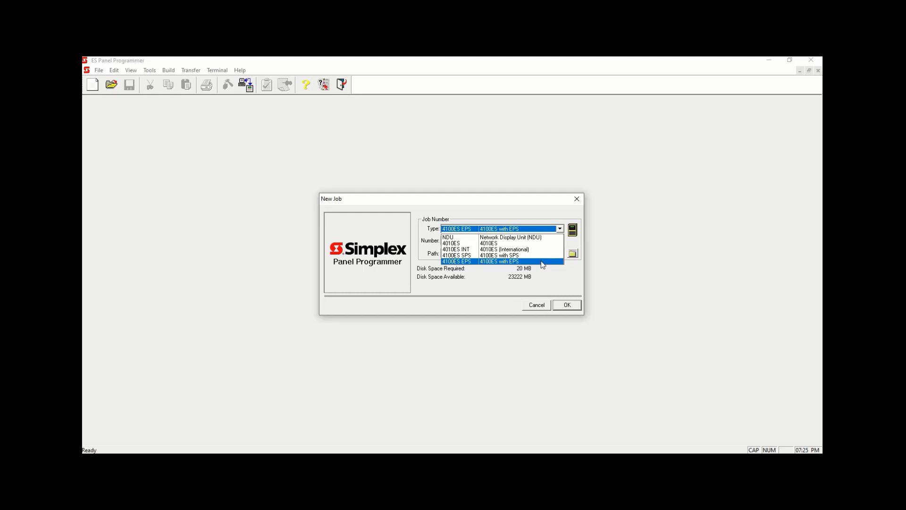
click(542, 255)
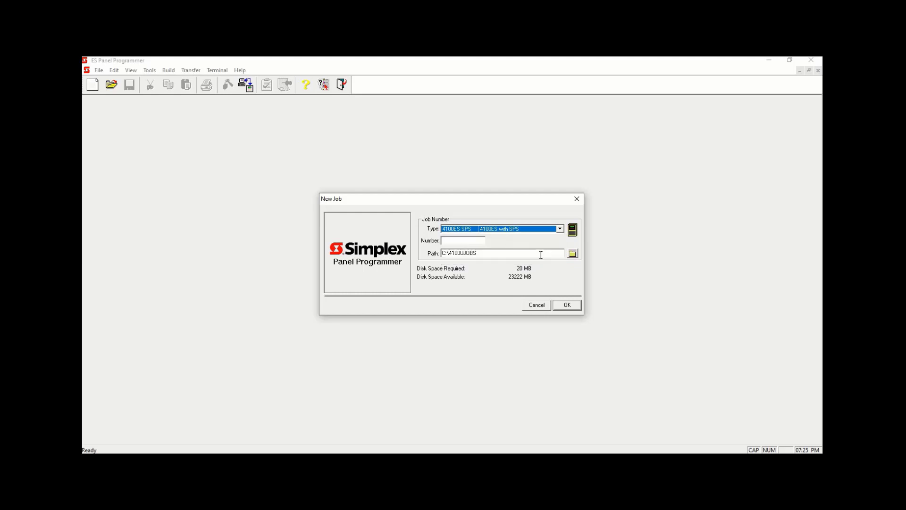
click(478, 241)
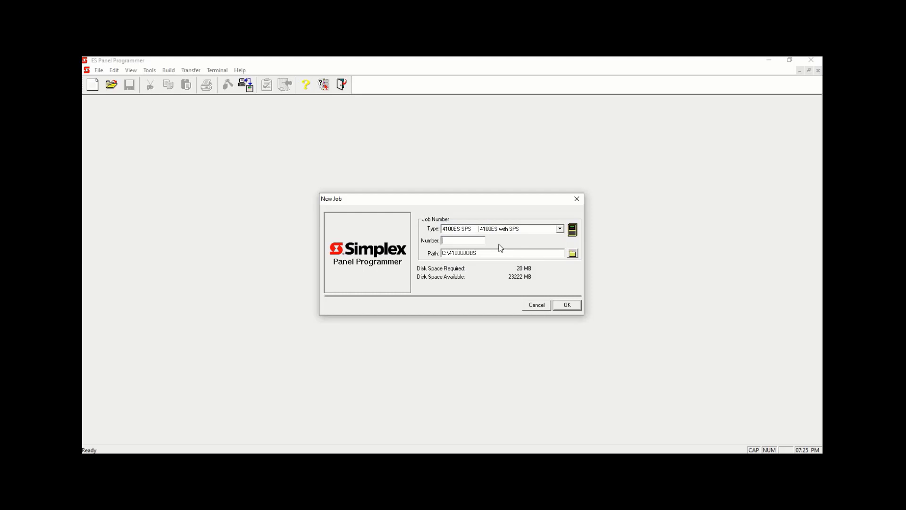
text(123MAIN)
click(562, 306)
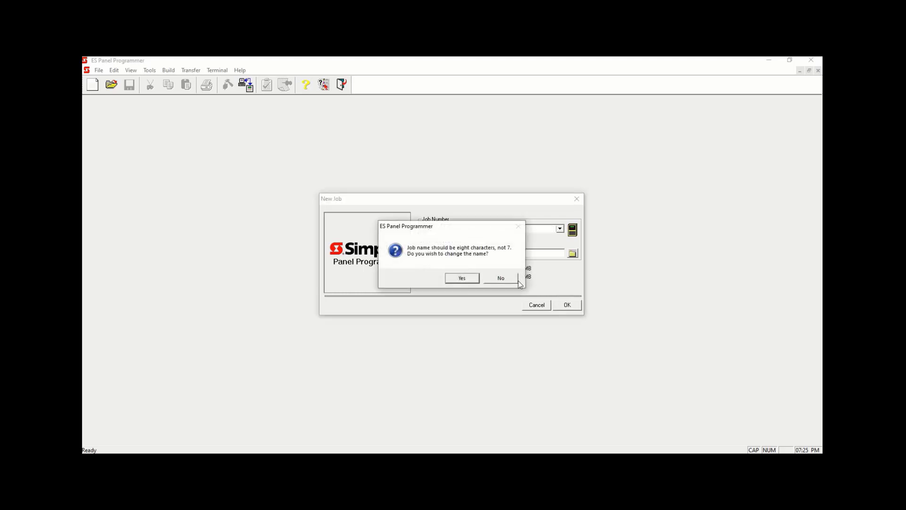
click(502, 278)
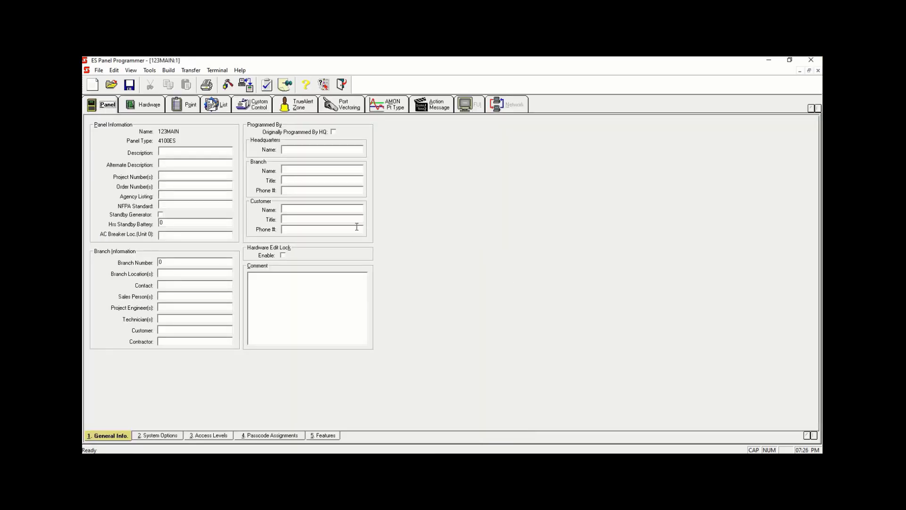
Enter '123 MAIN' as the panel description and mark the general info task completed.
click(192, 152)
text(123 M)
text(AIL)
click(173, 438)
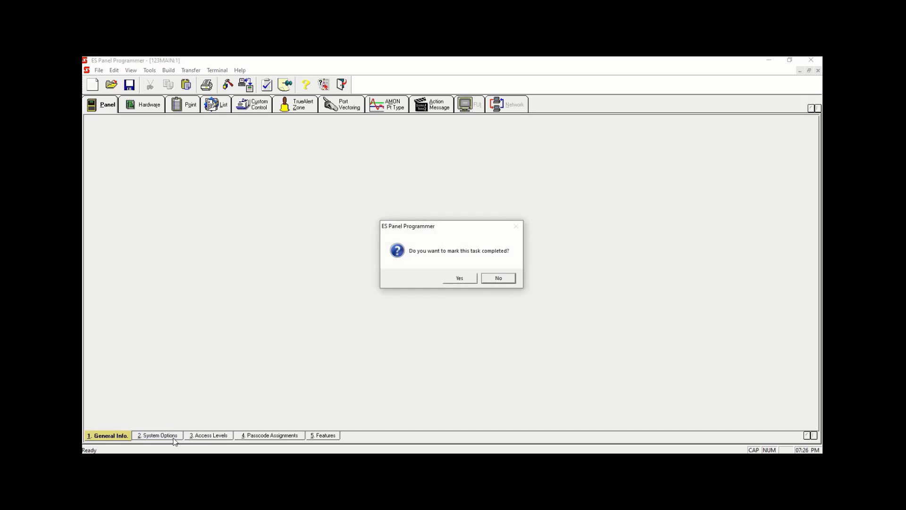
click(457, 279)
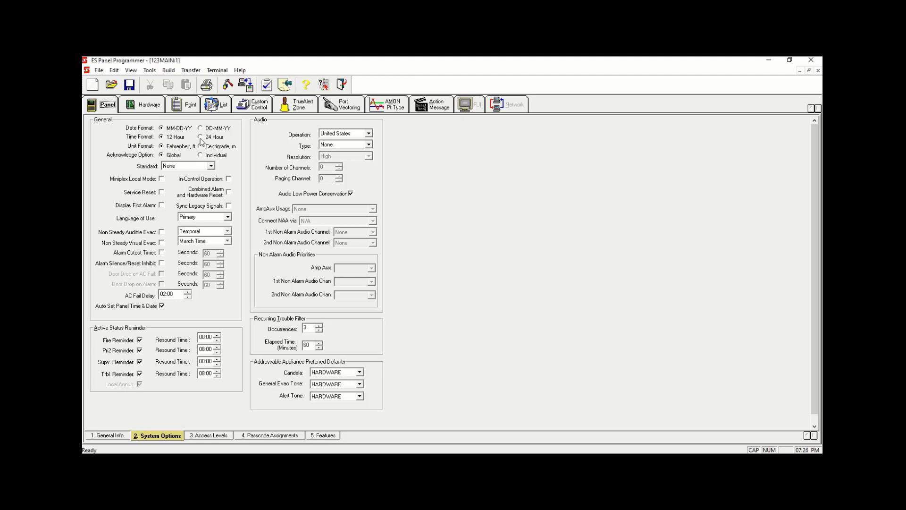
Pick ULC as the standard, then tick Service Reset, Display First Alarm and Alarm Silence/Reset Inhibit.
click(202, 141)
click(211, 167)
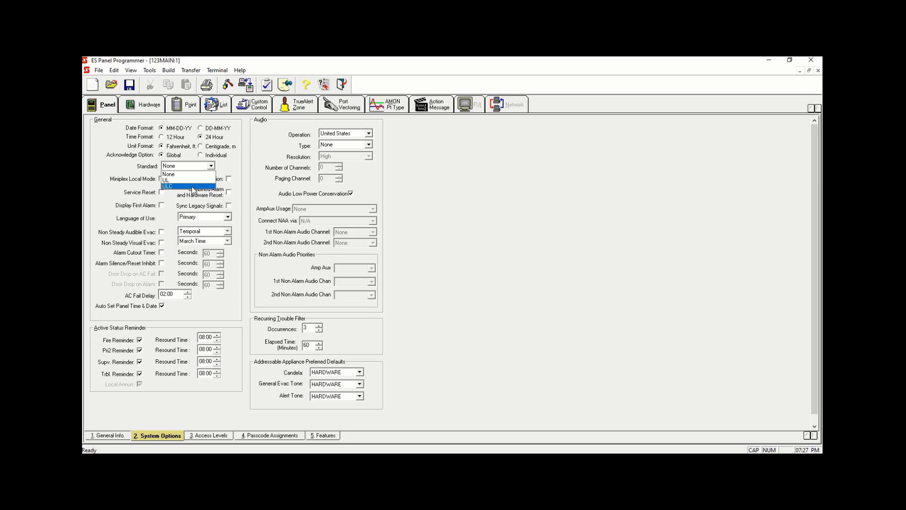
click(193, 187)
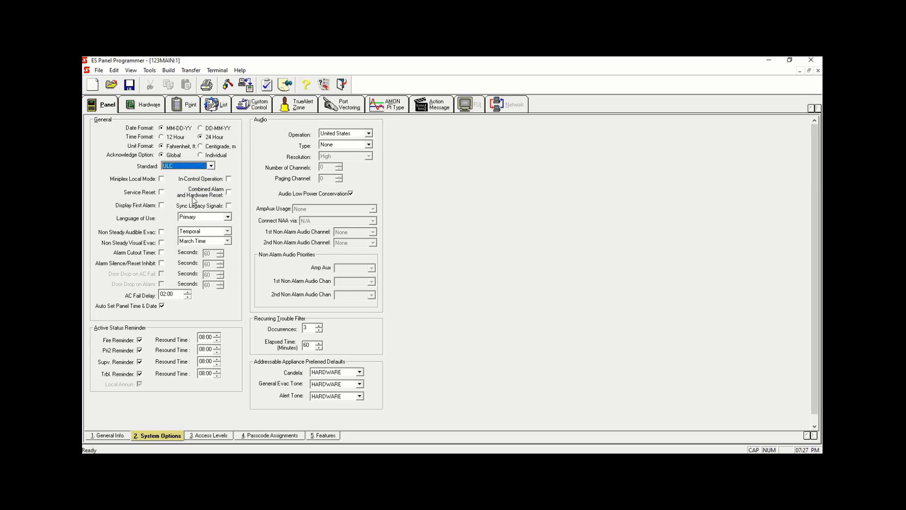
click(161, 193)
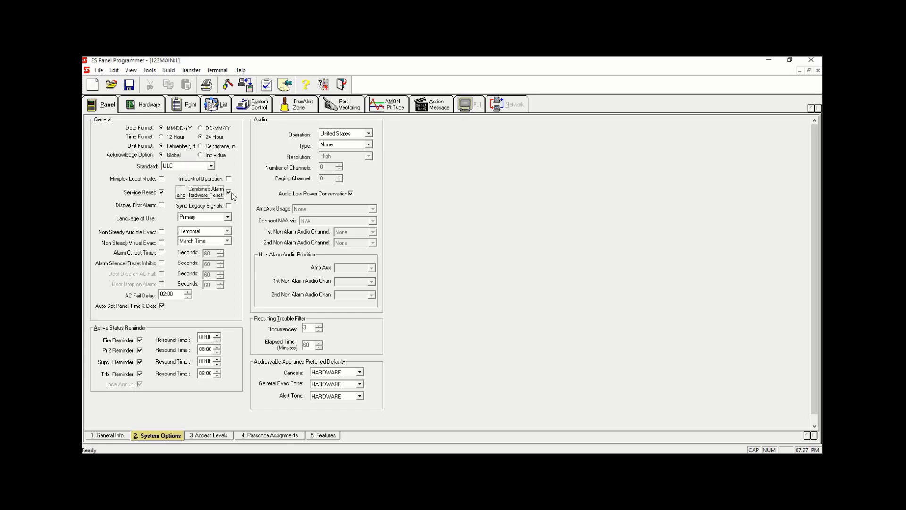
click(162, 207)
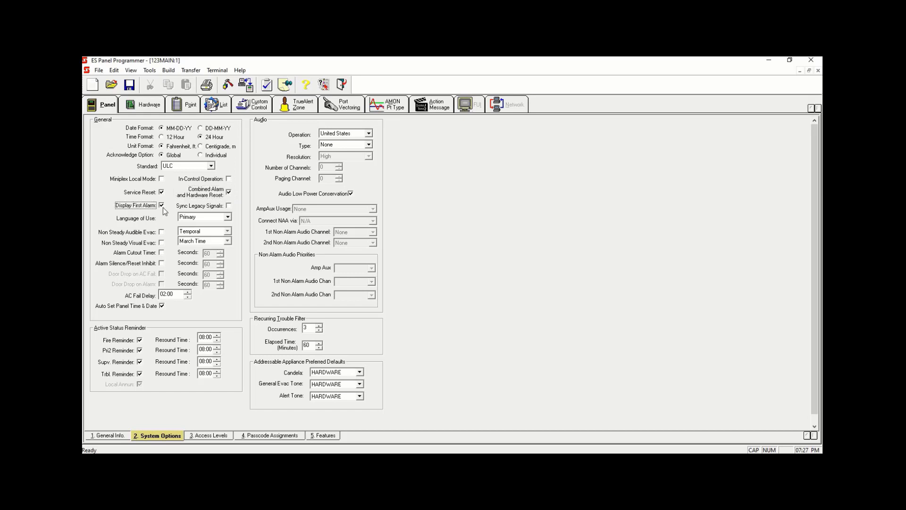
click(163, 264)
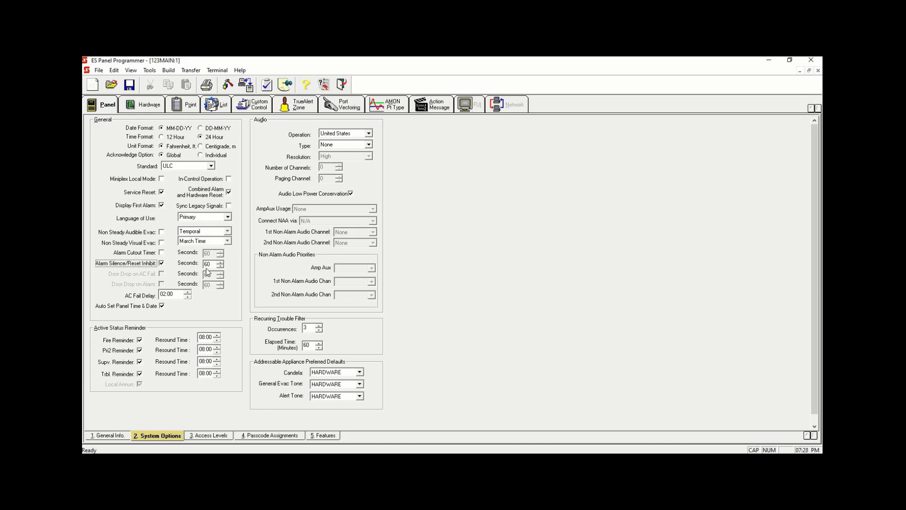
Set the AC Fail Delay to 00:05.
click(166, 295)
text(00:05)
key(Tab)
Turn off the Fire, Pri2 and Supervisory reminders and set trouble occurrences to 0.
click(140, 340)
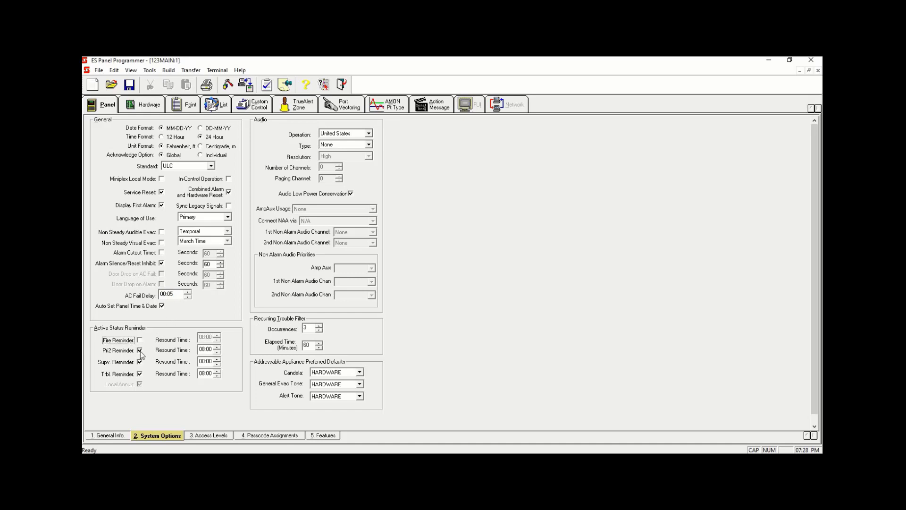
click(141, 351)
click(140, 362)
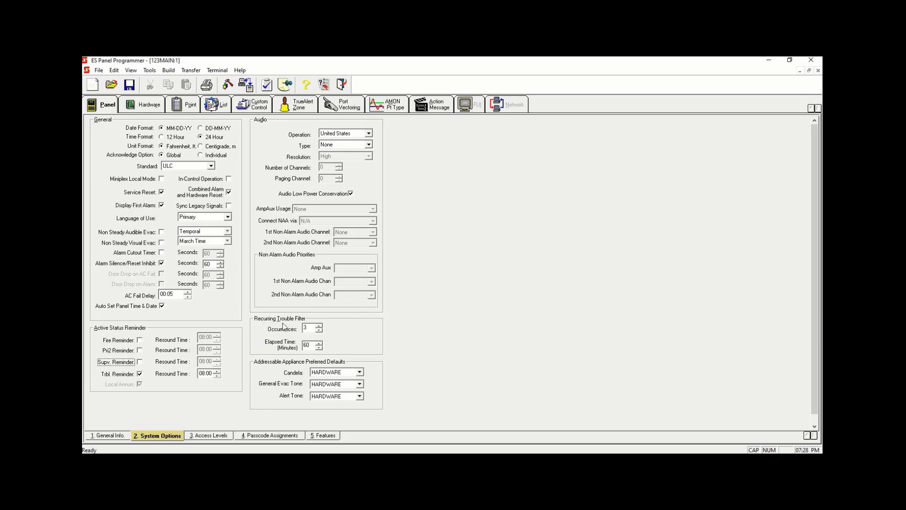
double_click(312, 330)
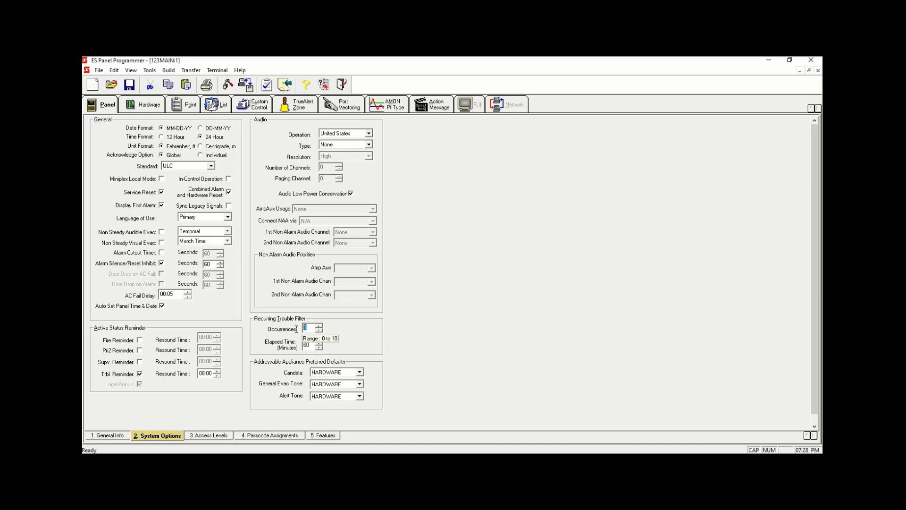
text(0)
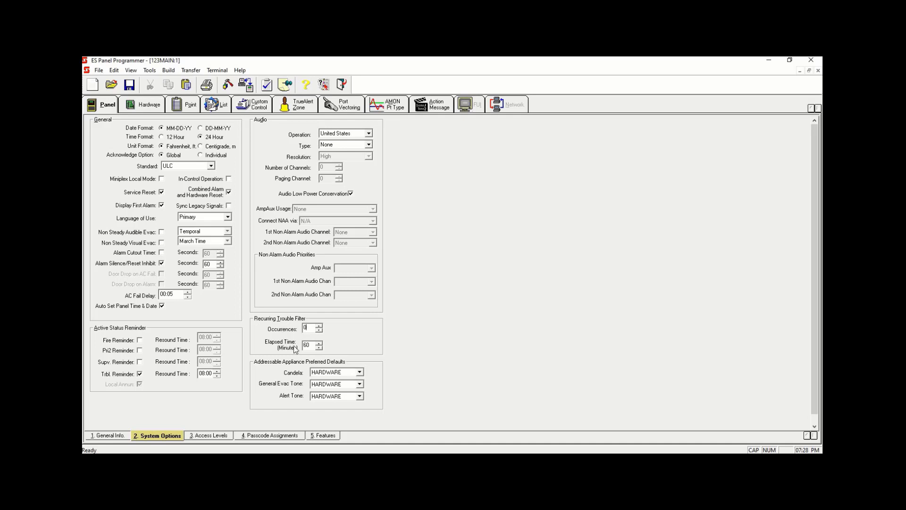
click(319, 344)
Set the audio operation to Canadian.
click(369, 133)
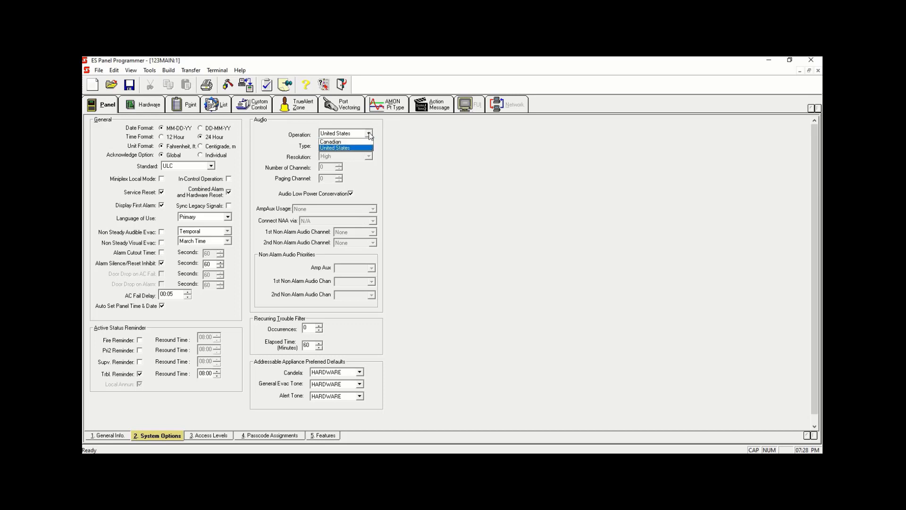
click(360, 142)
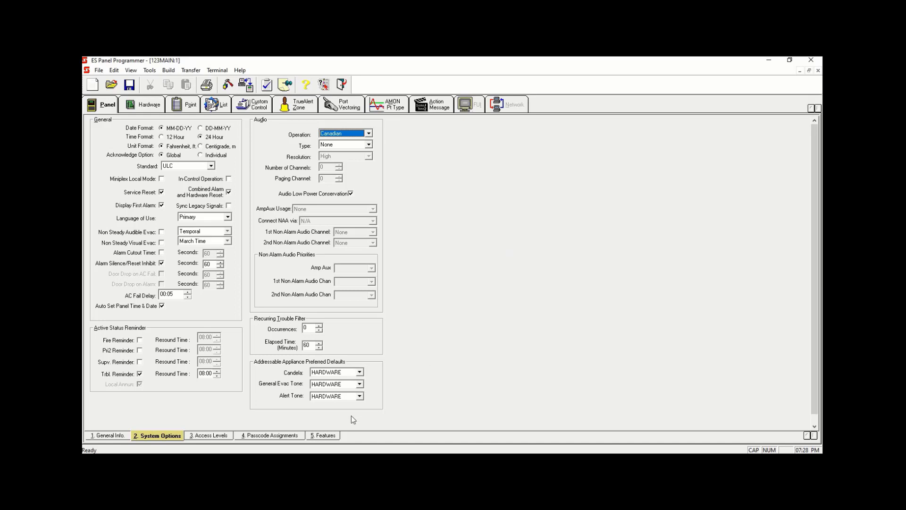
click(277, 436)
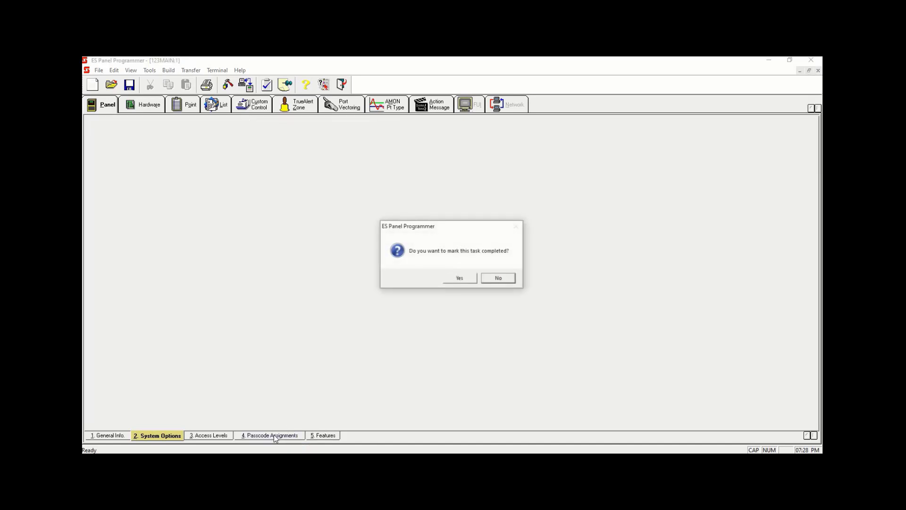
Mark system options completed and give operator 4 a new passcode.
click(457, 279)
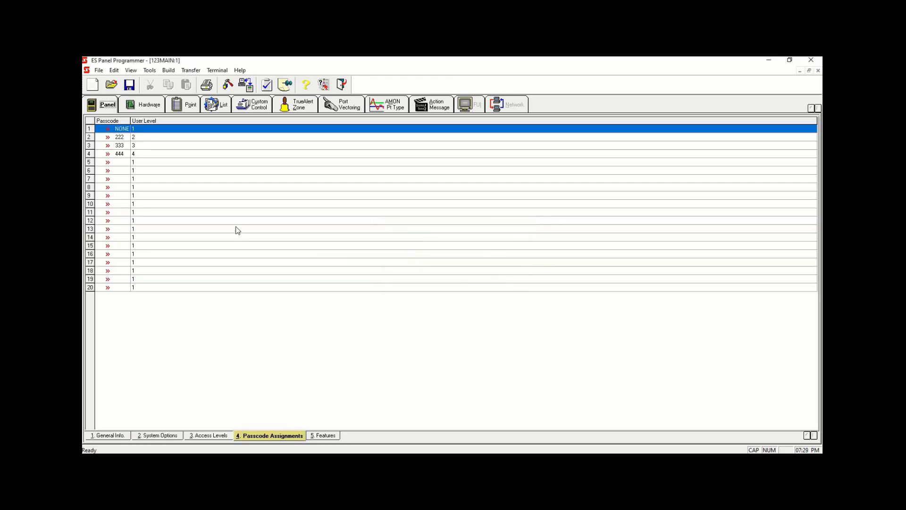
double_click(124, 155)
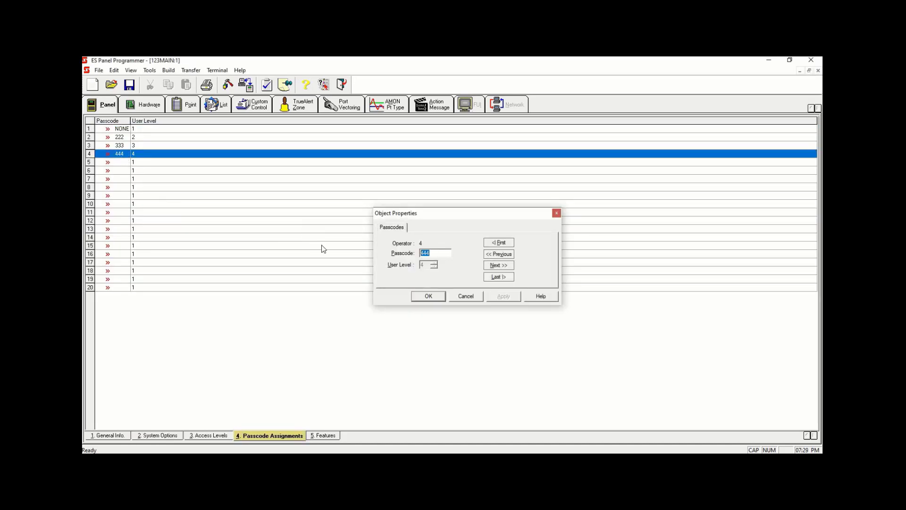
click(502, 295)
click(434, 297)
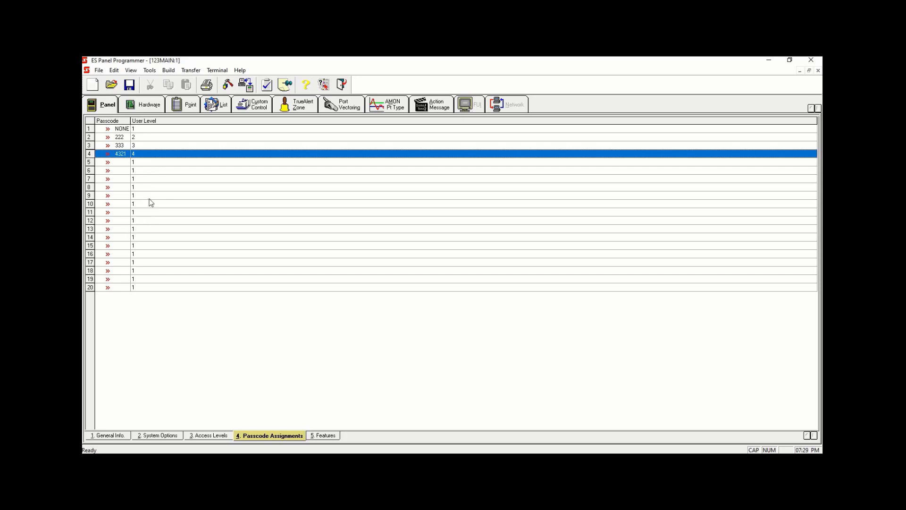
Give operator 5 a new passcode at user level 3.
double_click(138, 163)
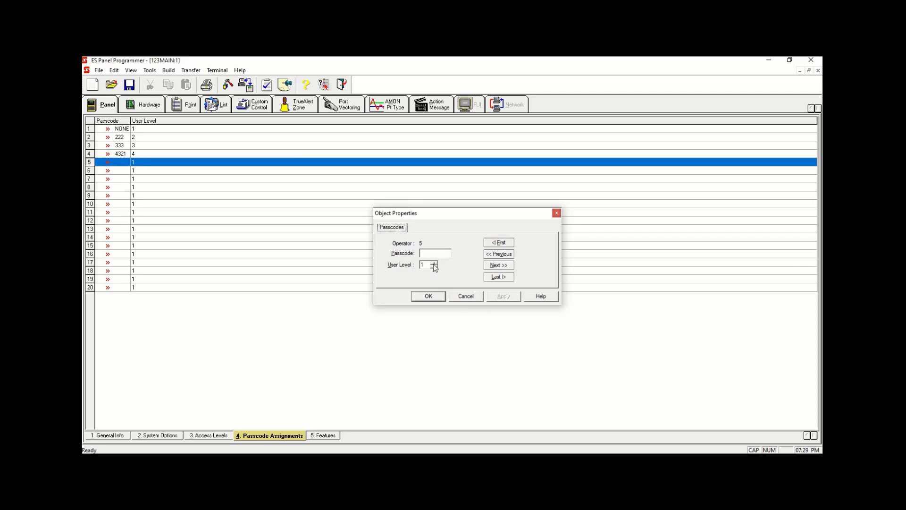
click(433, 263)
click(433, 262)
click(443, 253)
text(555)
click(505, 298)
click(438, 296)
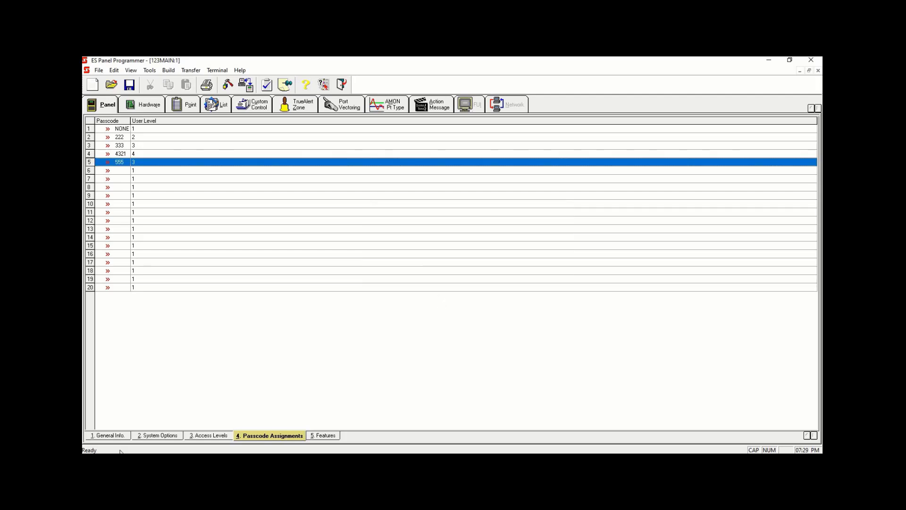
Mark the passcode assignments task completed and open the Hardware configuration page.
click(109, 437)
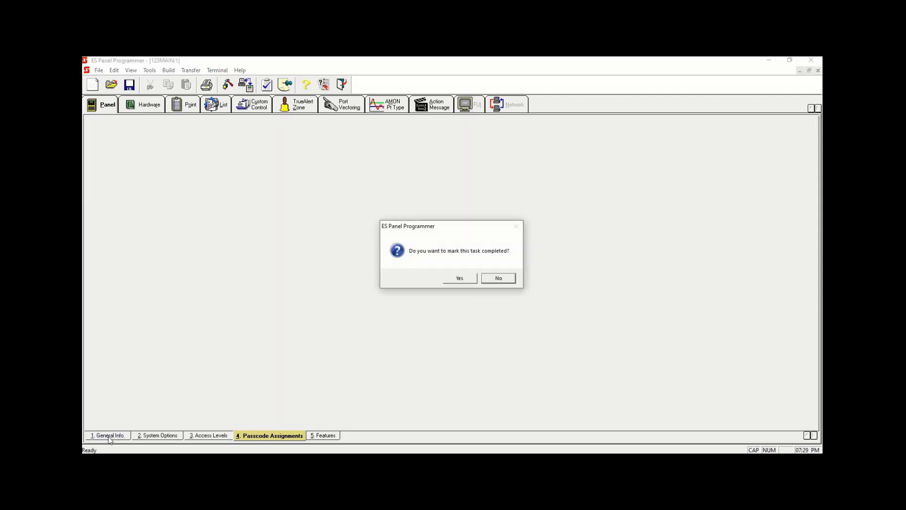
click(460, 278)
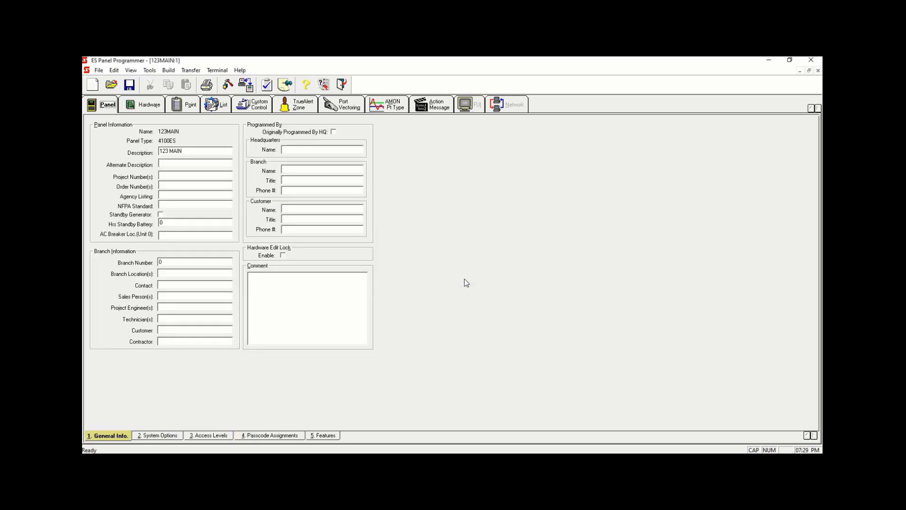
click(152, 108)
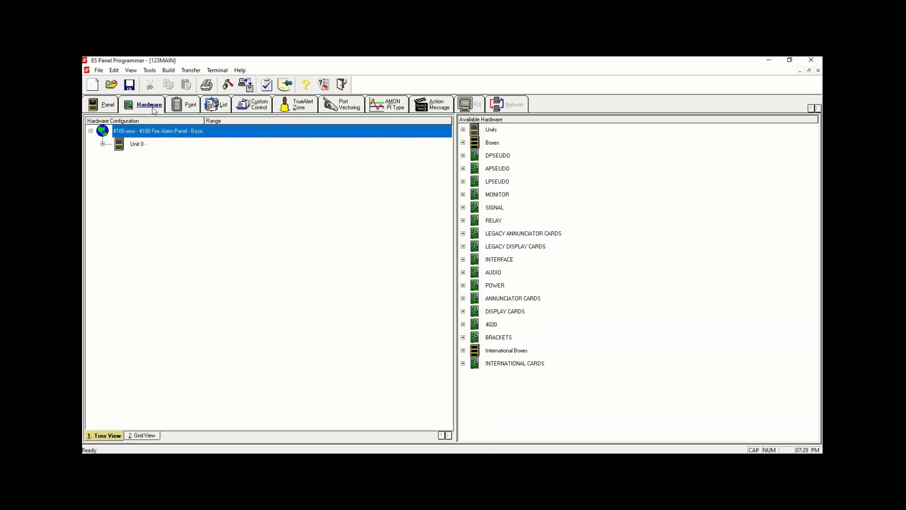
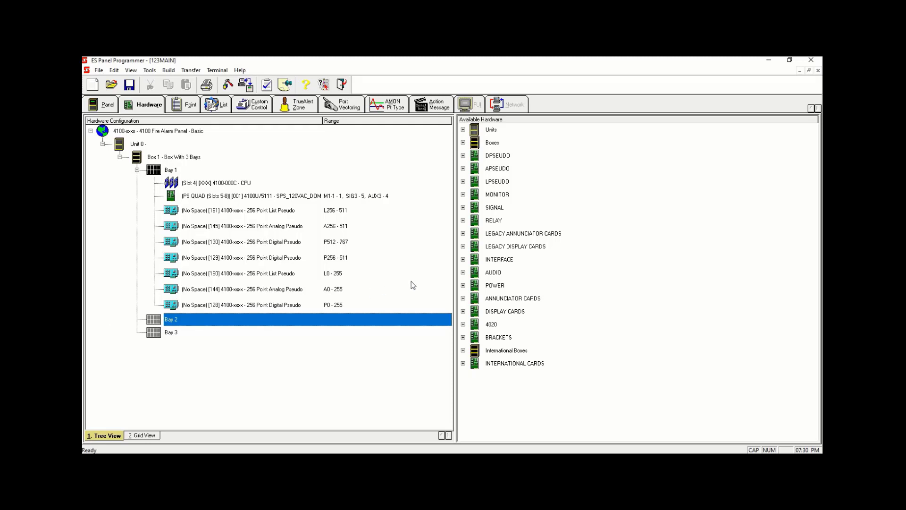
Add the 4100-1211/1311 Digital Audio Controller from AUDIO to Bay 2.
click(463, 273)
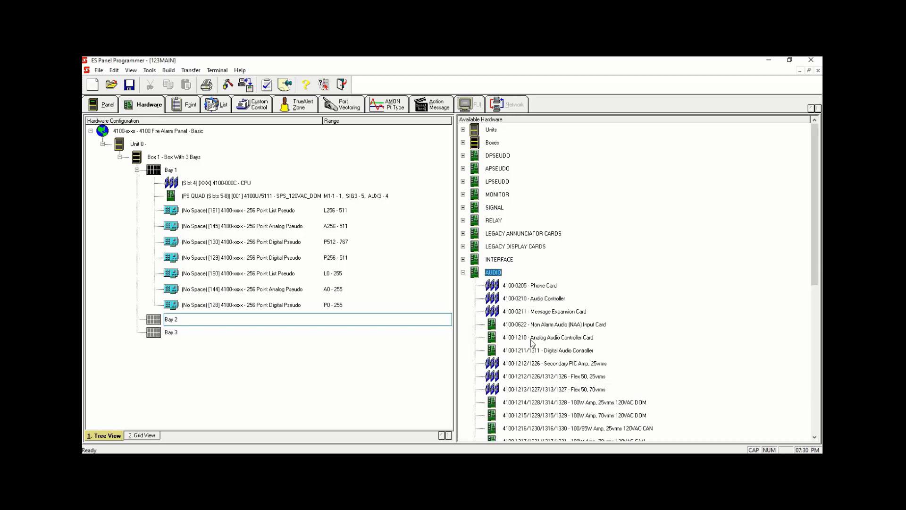
click(563, 351)
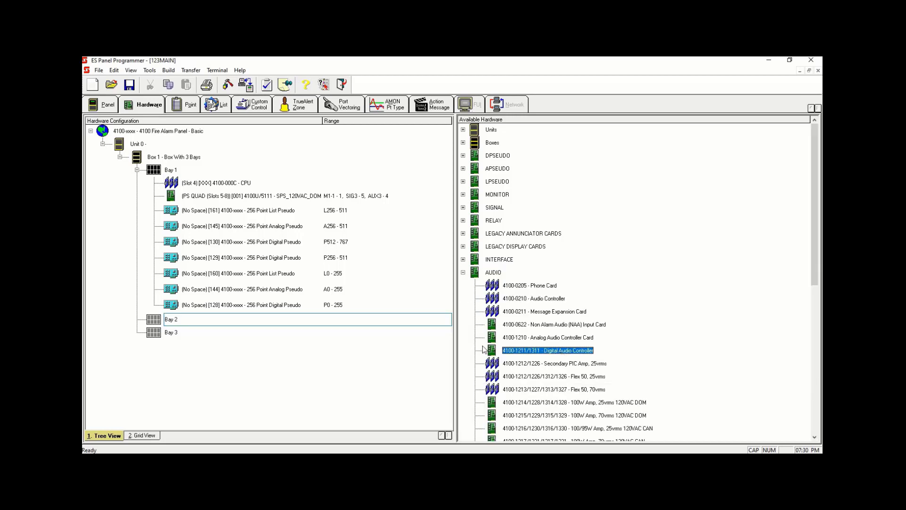
drag(522, 354, 235, 319)
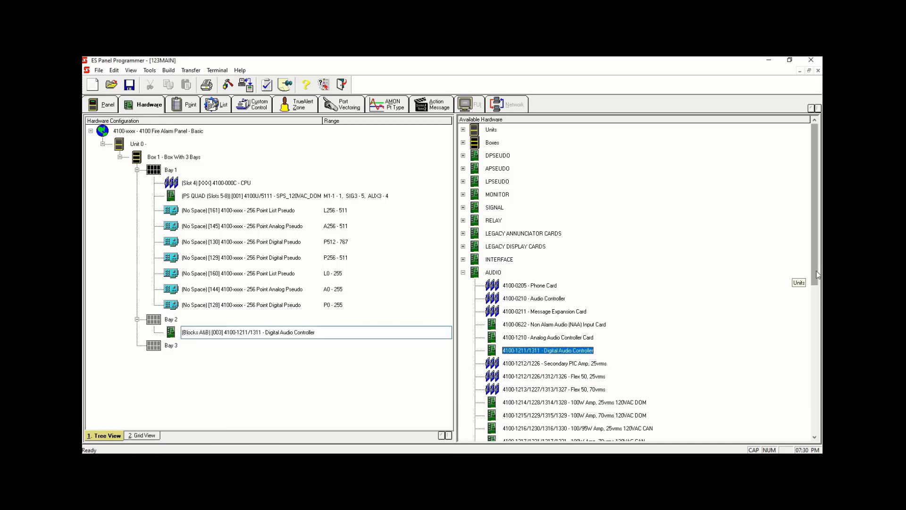
Add four 4100-1270/1272 Firefighter's Phone Cards to Bay 2, covering SIG9–20.
drag(818, 275, 813, 360)
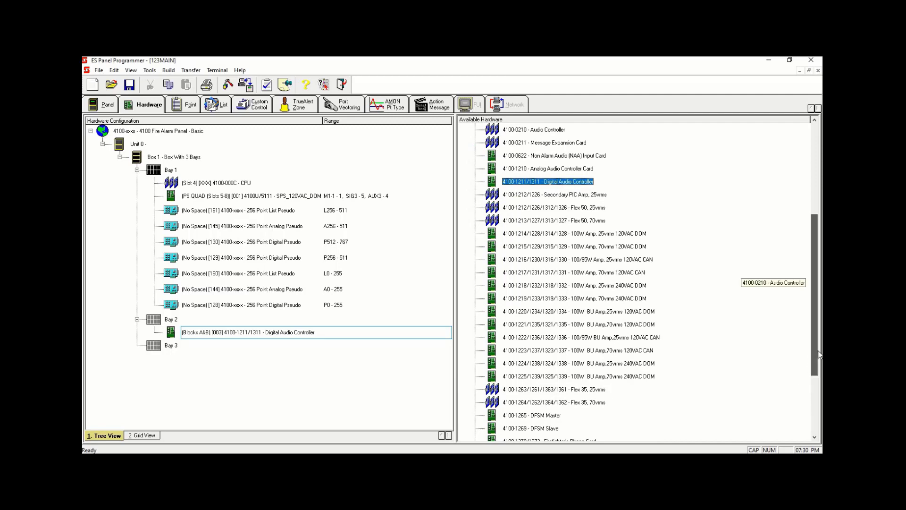
scroll(660, 350, down, 2)
drag(559, 379, 296, 335)
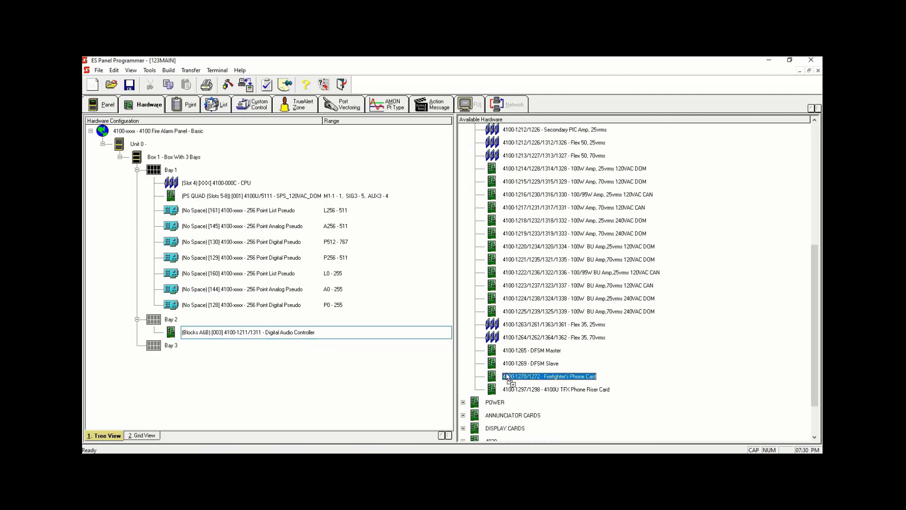
drag(536, 382, 355, 336)
drag(536, 382, 322, 331)
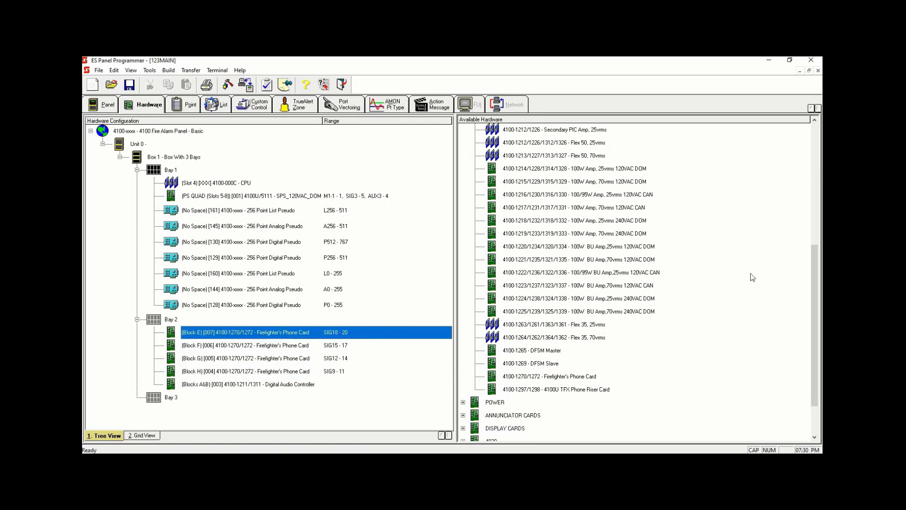
drag(822, 279, 793, 149)
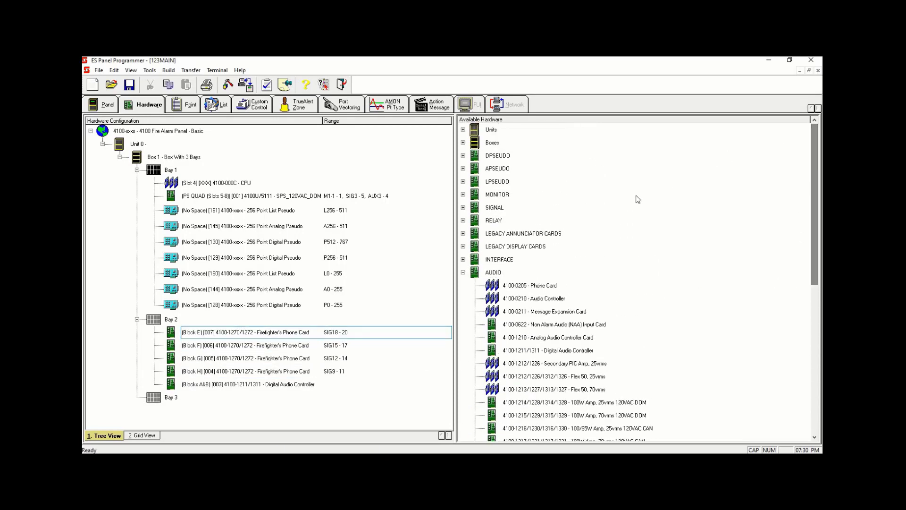
Add a 4100-3206 8 Point Flat Relay Card (3 amp) to Bay 2.
click(463, 221)
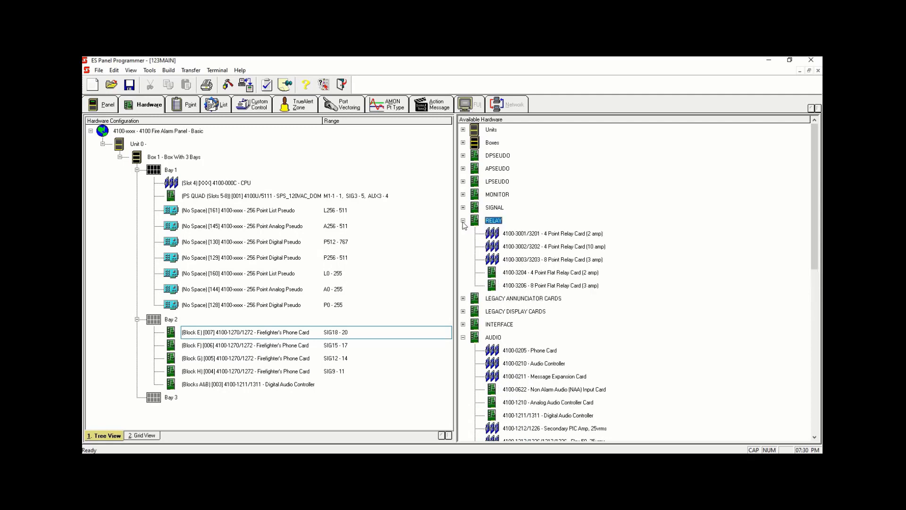
click(539, 286)
drag(550, 286, 279, 315)
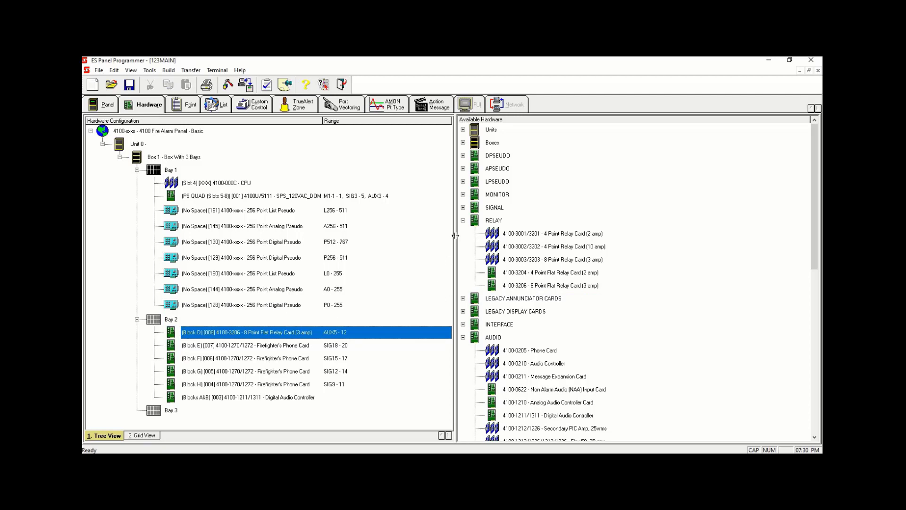
Place a 4100-5103 XPS_120VAC_CAN power supply in Bay 3.
click(463, 221)
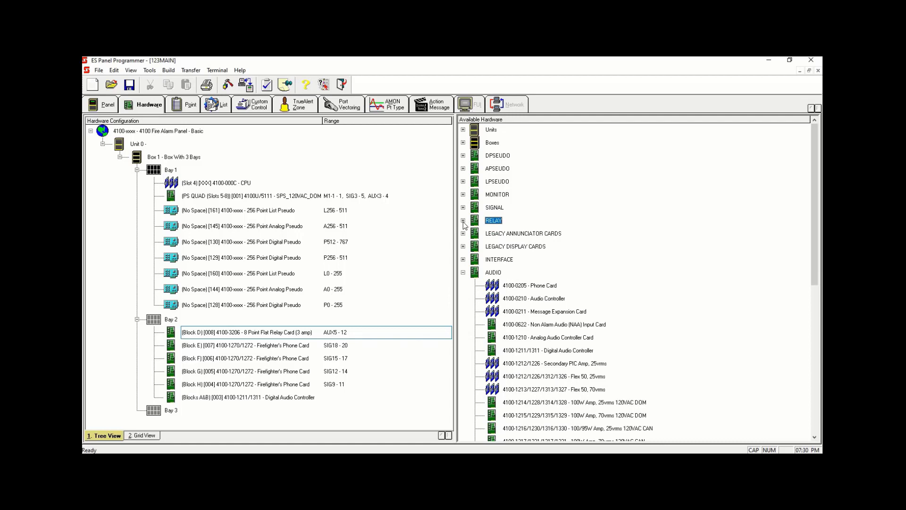
click(463, 272)
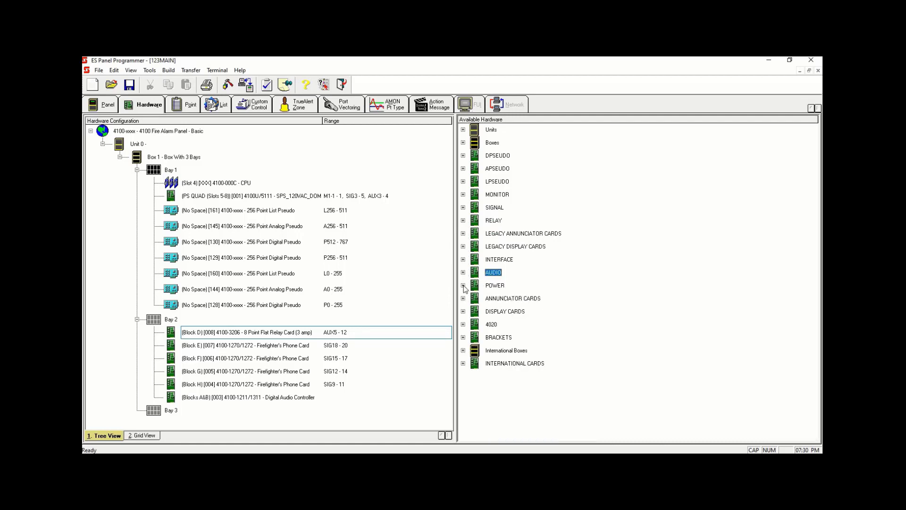
click(463, 286)
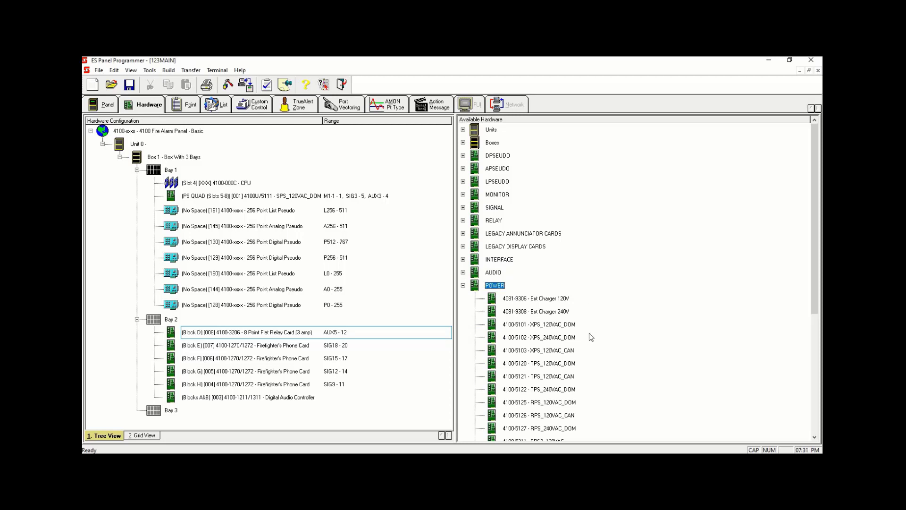
click(566, 352)
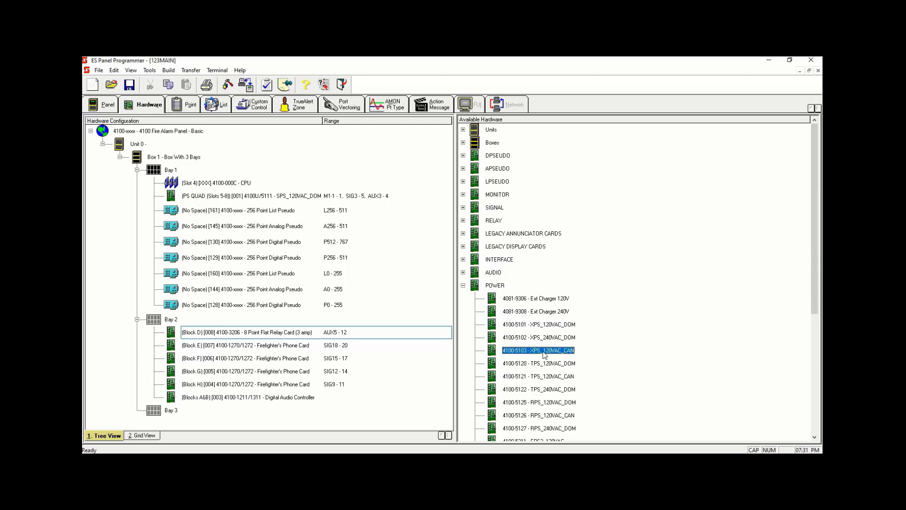
drag(544, 354, 383, 426)
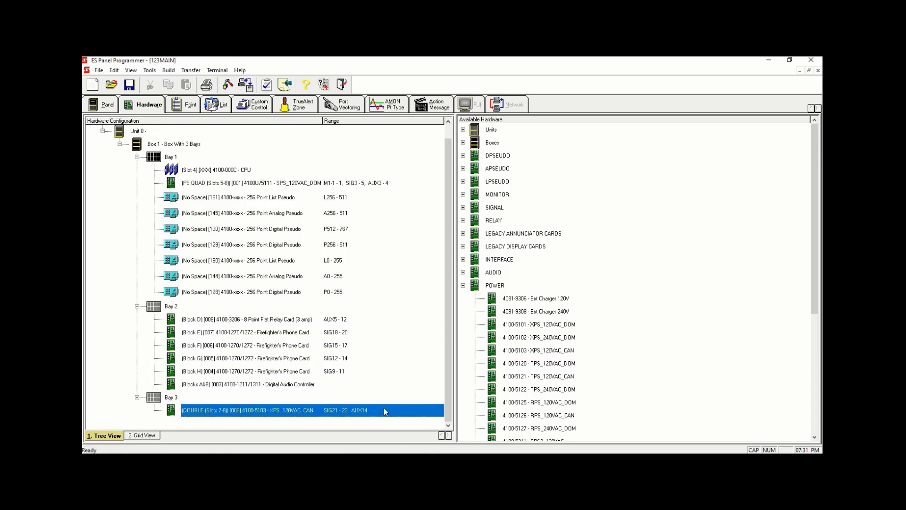
Move Bay 3's XPS_120VAC_CAN power supply to TRIPLE (Slots 3-5) and mark the task completed.
right_click(384, 411)
click(410, 403)
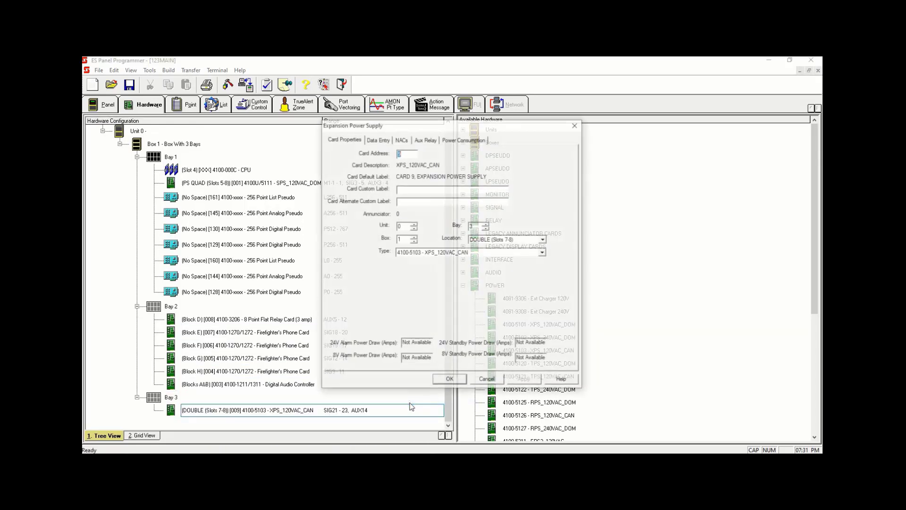
click(545, 240)
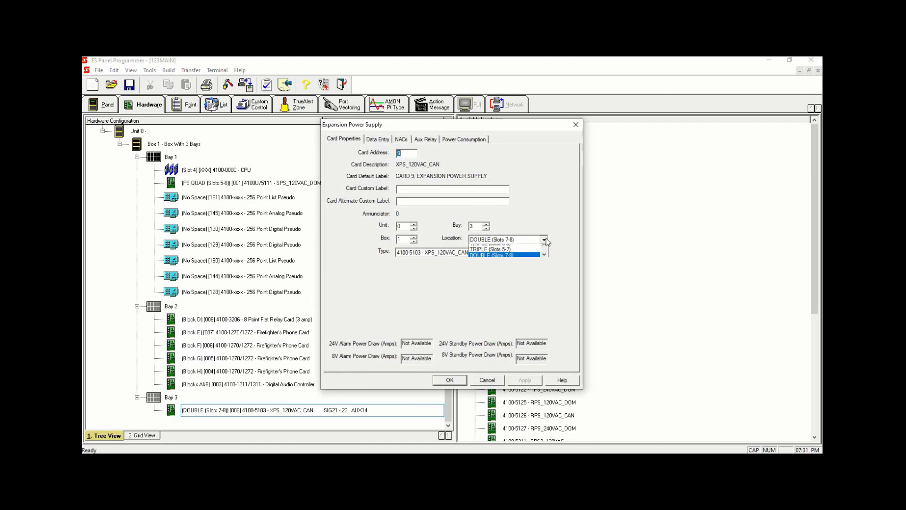
click(528, 248)
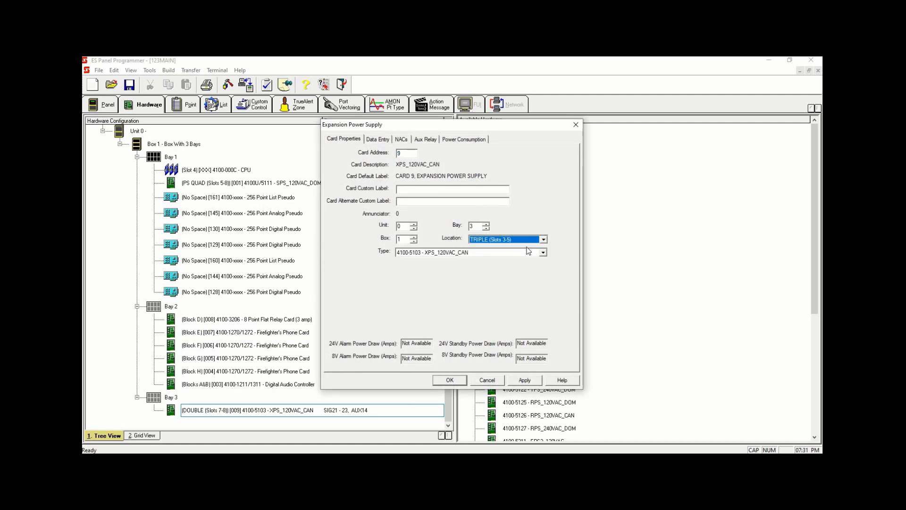
click(530, 385)
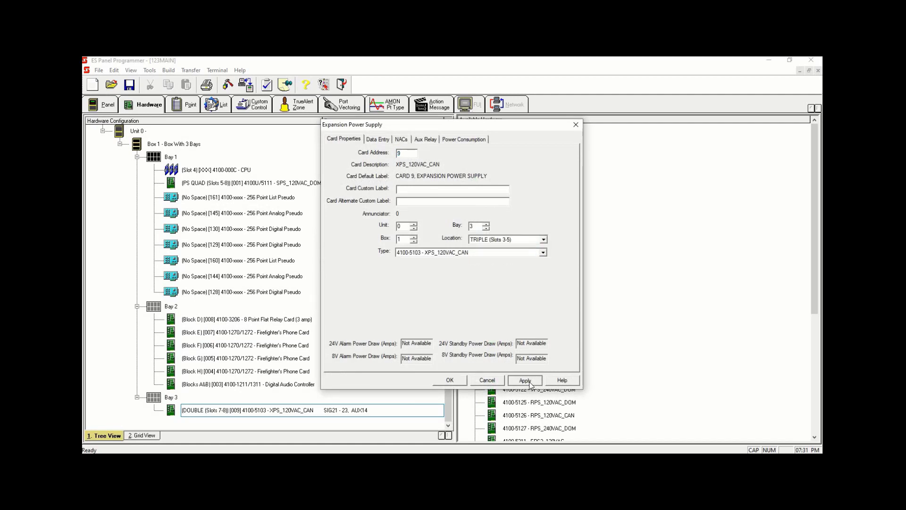
click(450, 380)
click(457, 280)
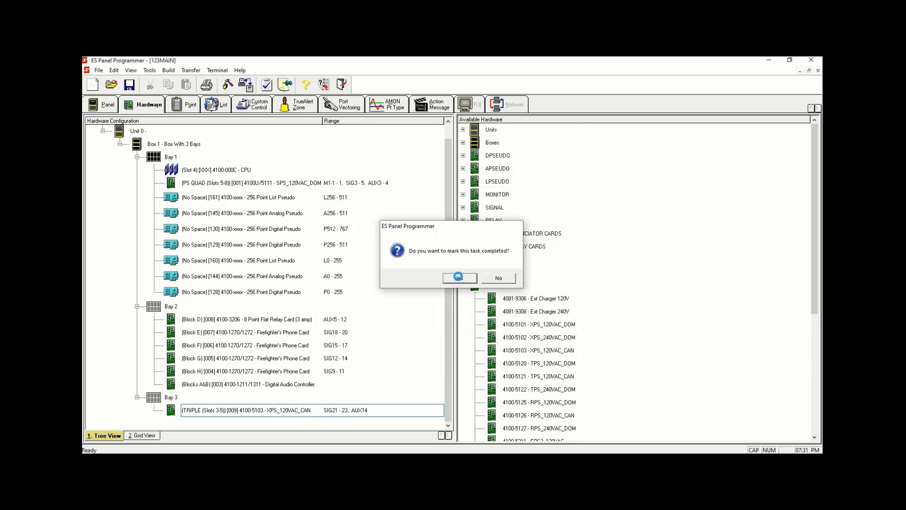
click(463, 273)
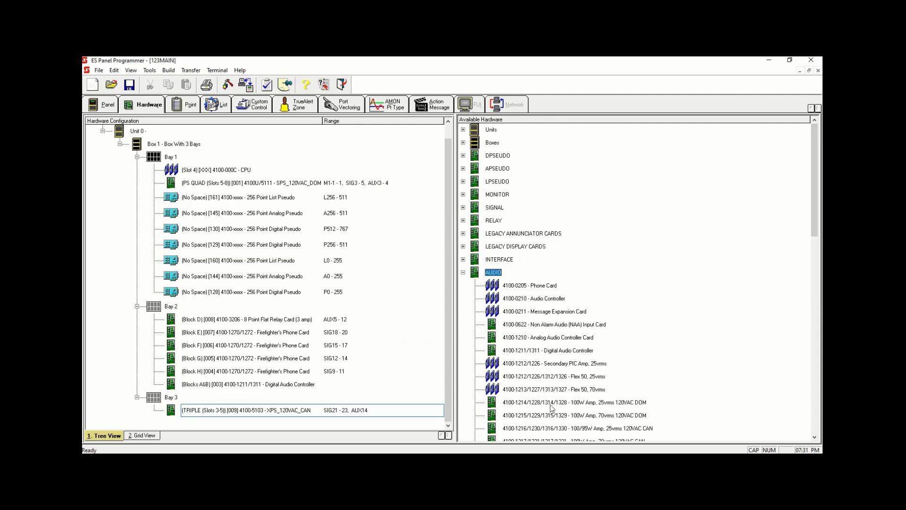
Add two Flex 50, 70Vrms amplifiers to Bay 3, then add Box 2 with 3 bays.
drag(570, 391, 338, 399)
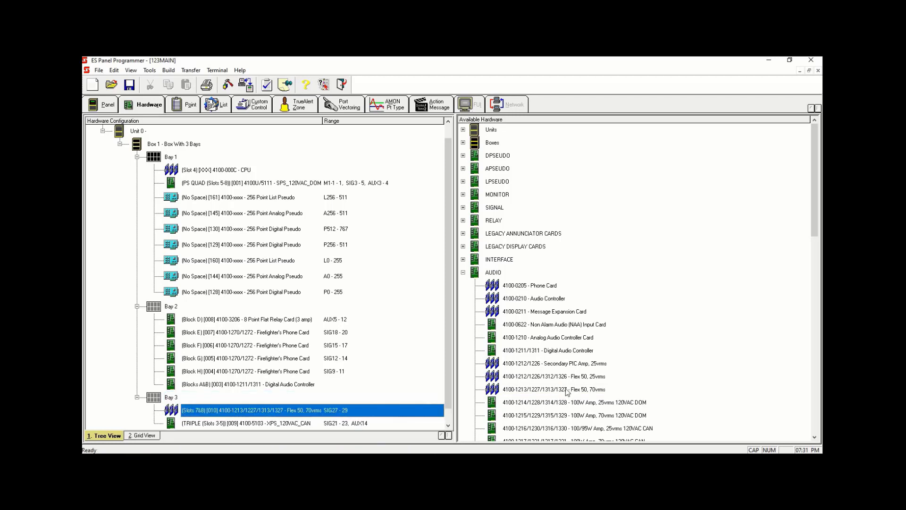
drag(568, 393, 317, 397)
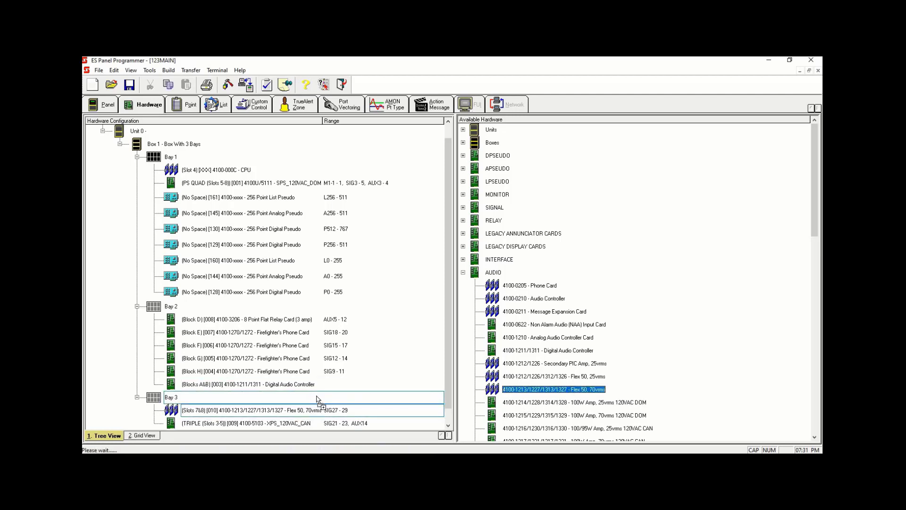
right_click(182, 145)
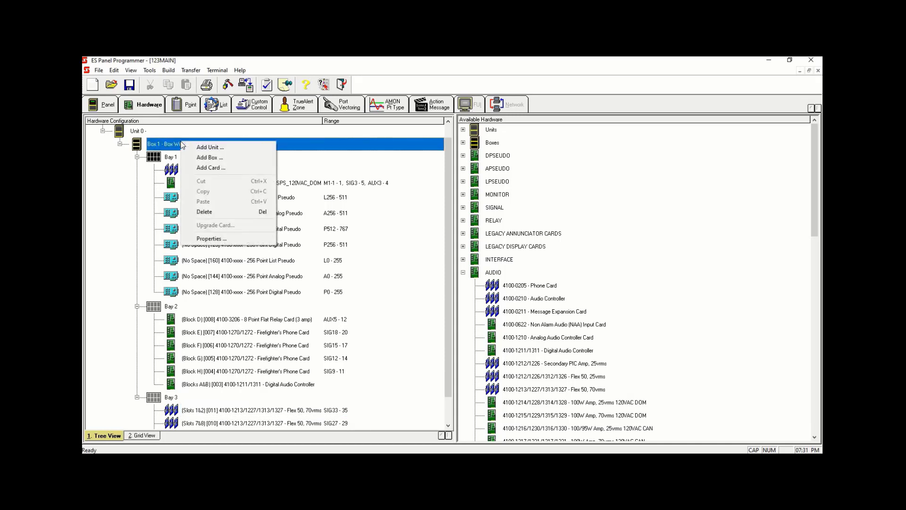
click(226, 159)
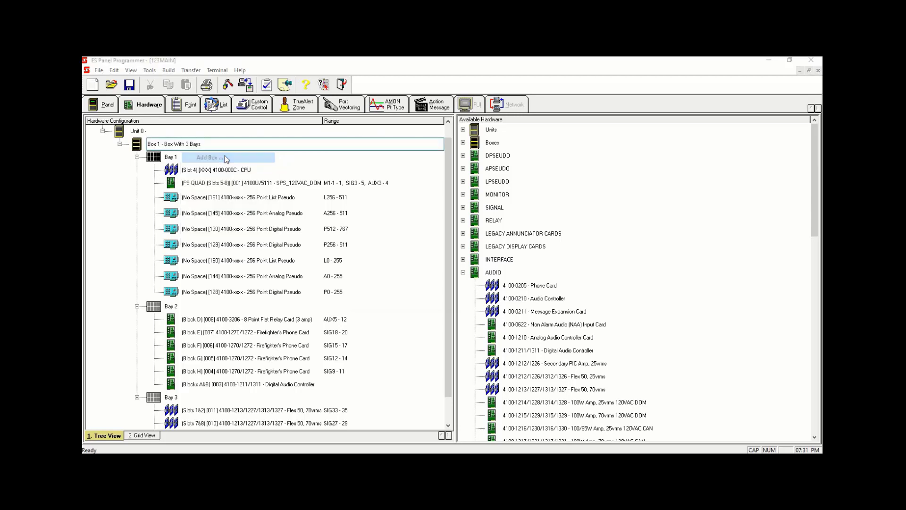
click(507, 247)
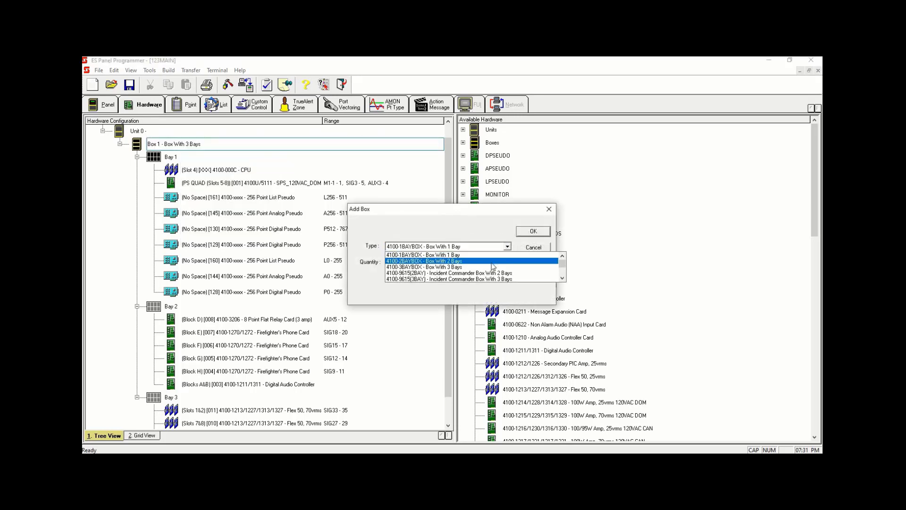
click(491, 267)
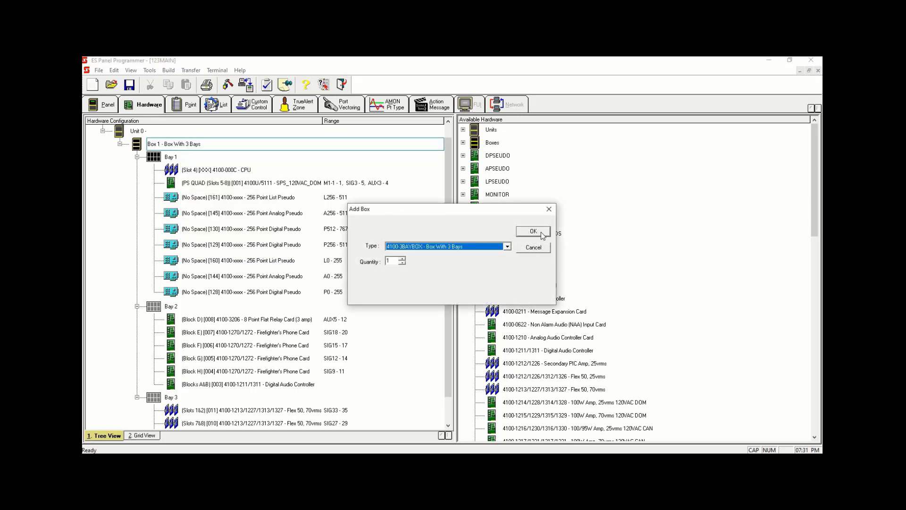
click(534, 231)
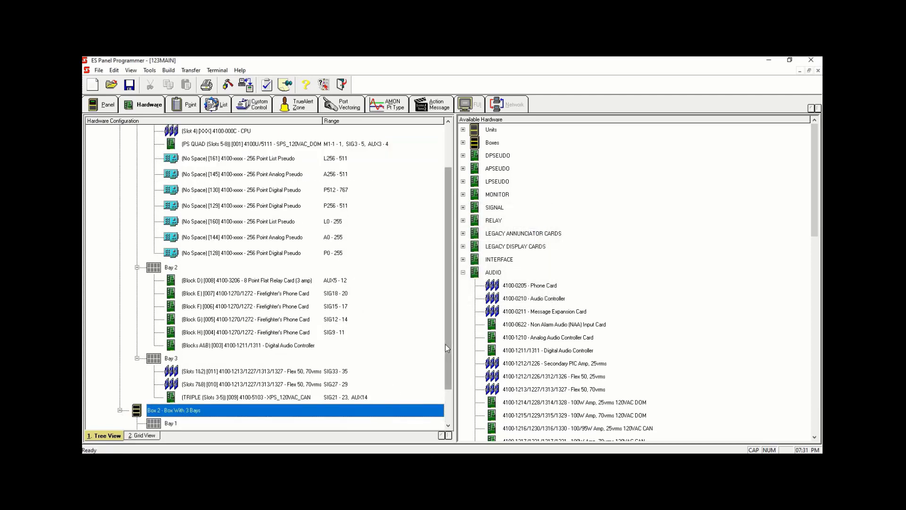
drag(447, 348, 446, 394)
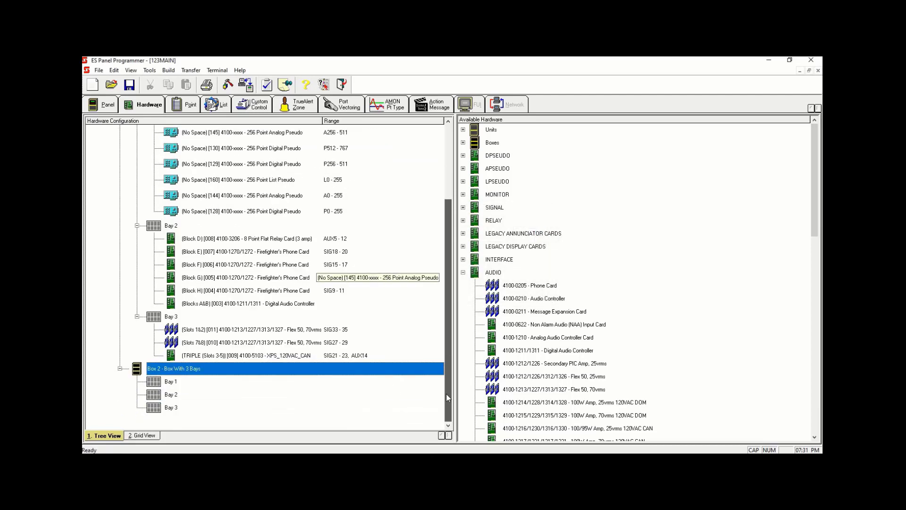
Add a 4100-5103 XPS_120VAC_CAN power supply to Box 2 Bay 1.
click(172, 382)
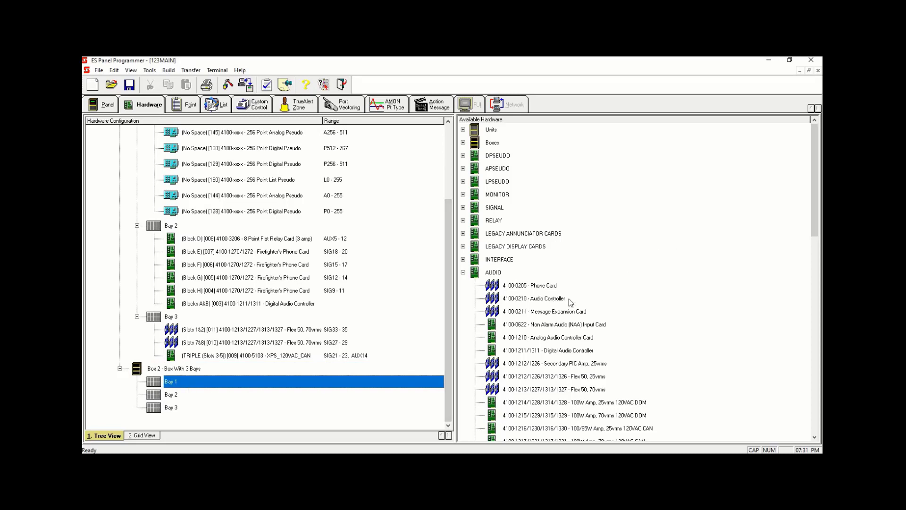
click(463, 273)
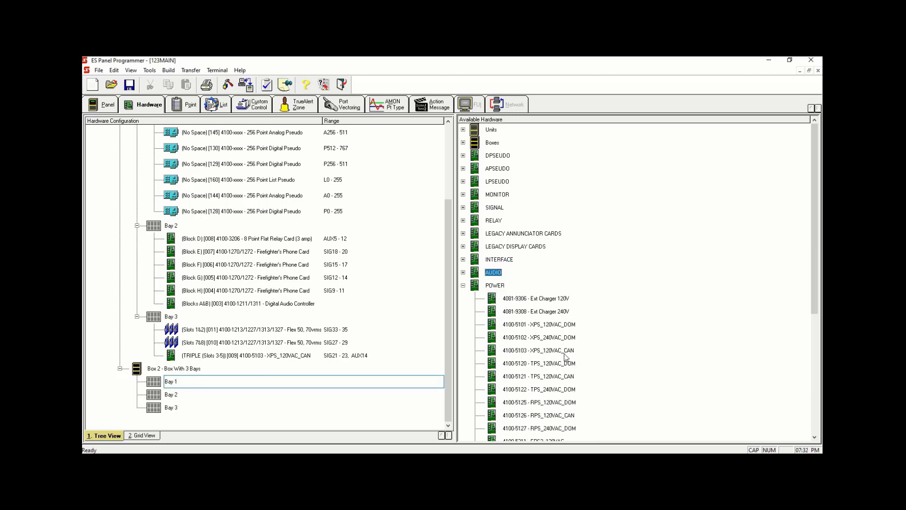
drag(566, 357, 223, 385)
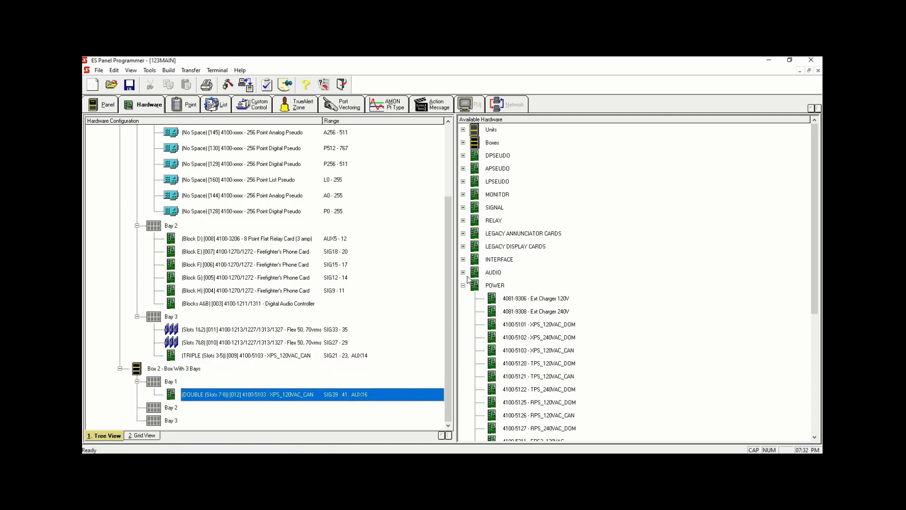
click(463, 273)
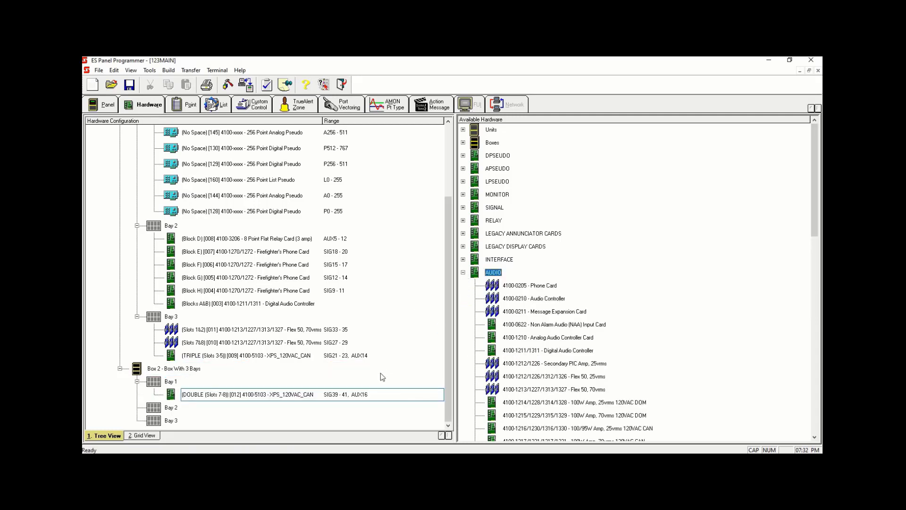
Set that power supply's location to TRIPLE (Slots 3-5) and mark the task completed.
click(380, 392)
right_click(381, 392)
click(407, 386)
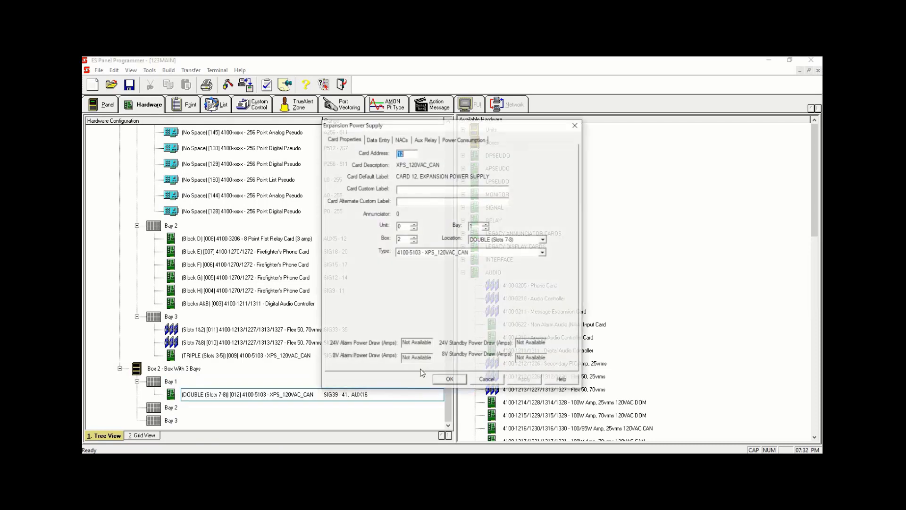
click(543, 239)
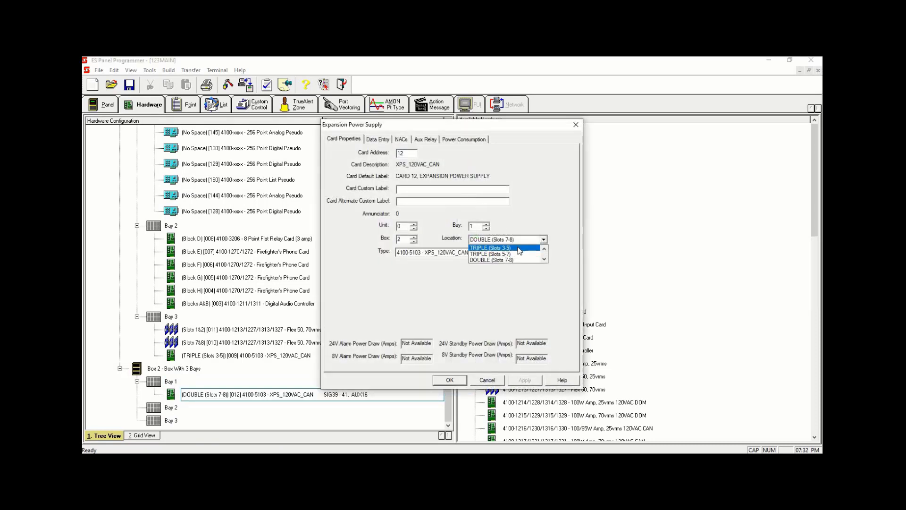
click(520, 250)
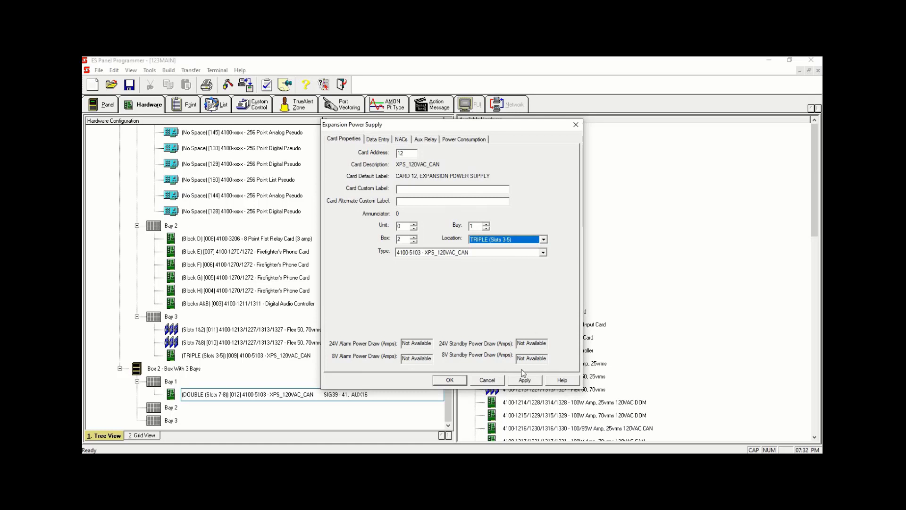
click(527, 383)
click(450, 380)
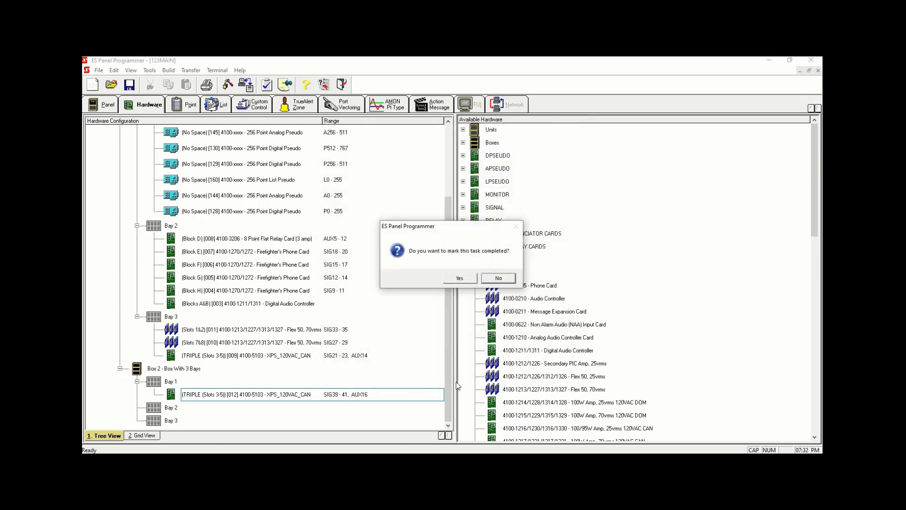
click(471, 279)
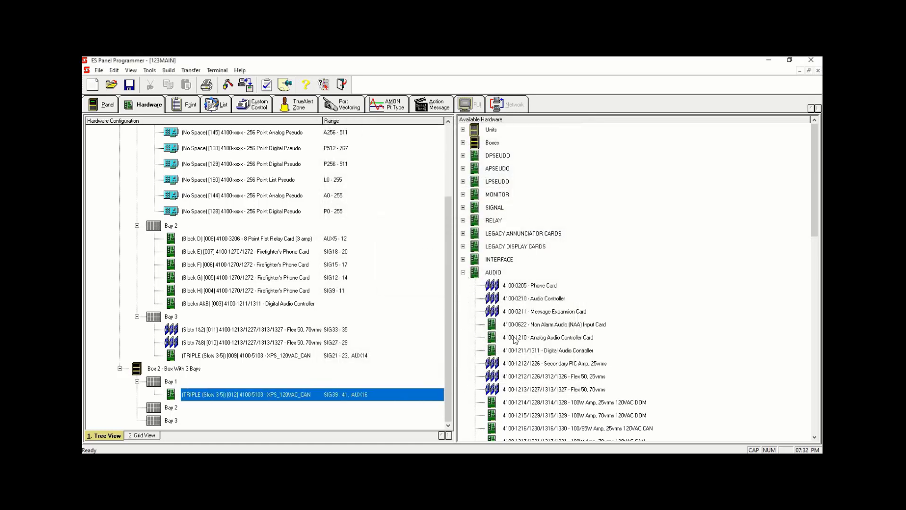
Add two Flex 50, 70vrms amplifiers to Box 2 Bay 1.
click(567, 392)
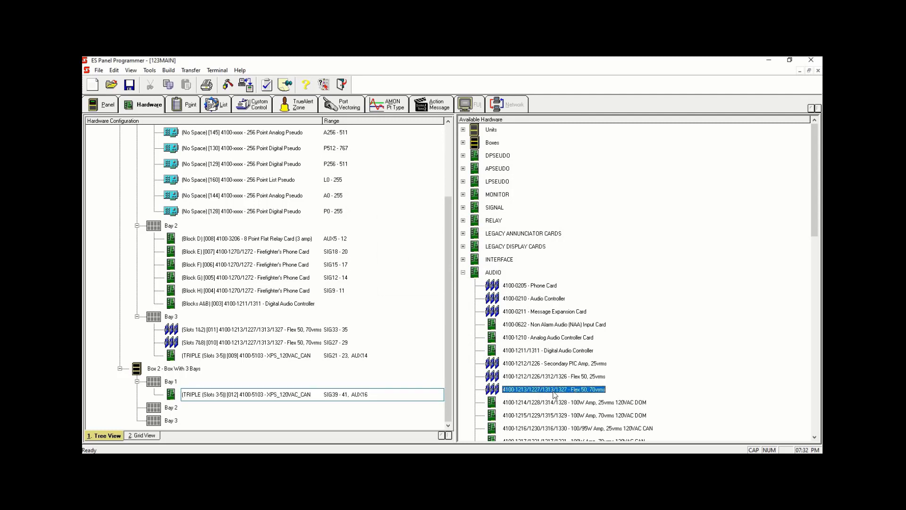
drag(555, 394, 317, 394)
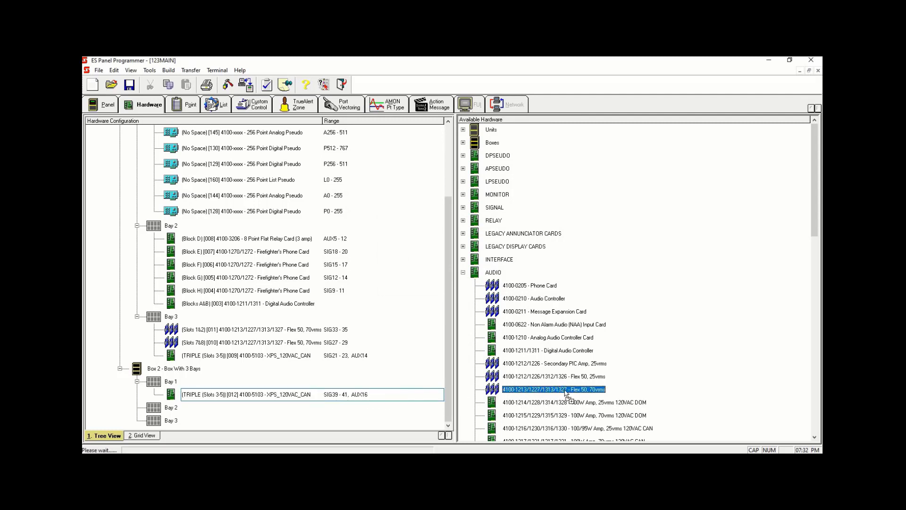
drag(573, 392, 431, 399)
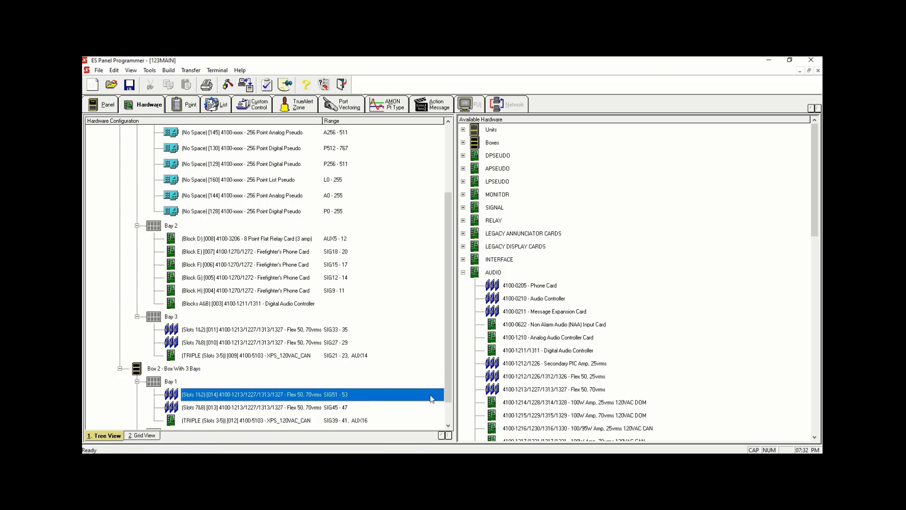
Add a 4100-5103 XPS_120VAC_CAN power supply to Box 2 Bay 2.
scroll(441, 421, down, 2)
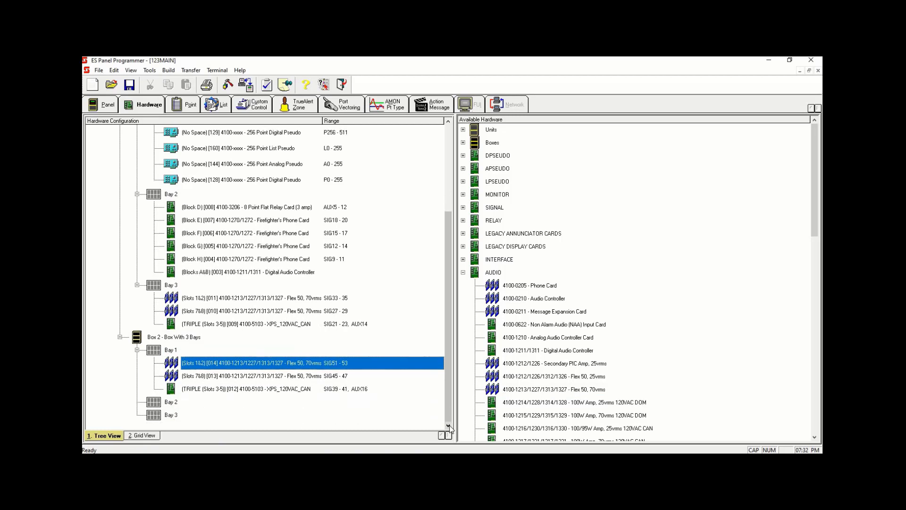
click(193, 406)
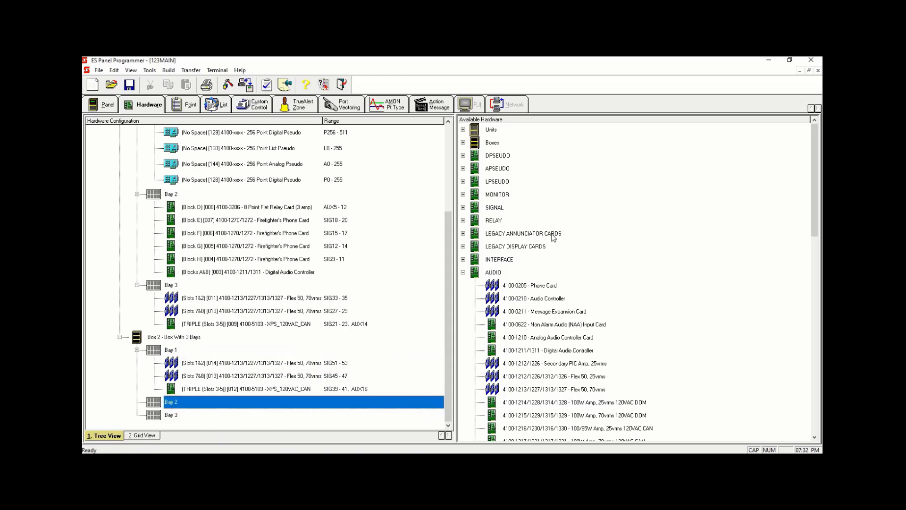
click(464, 273)
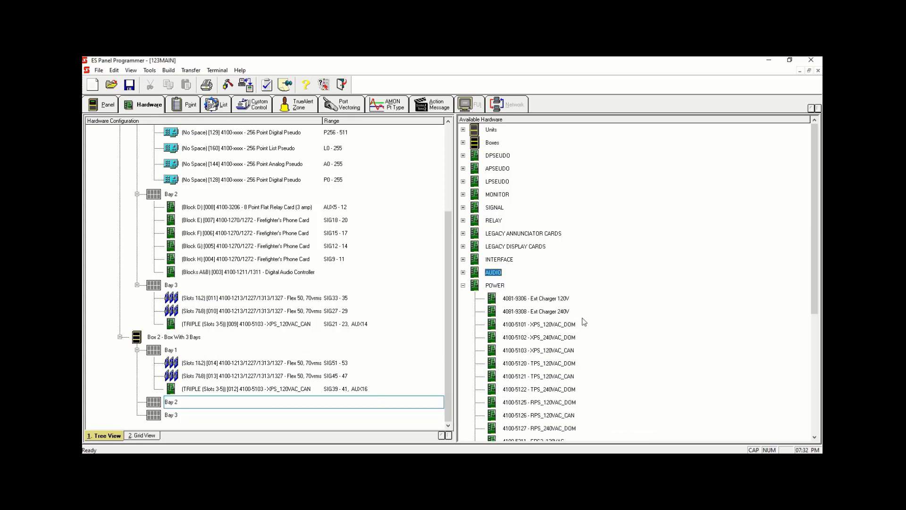
click(567, 352)
drag(550, 354, 269, 403)
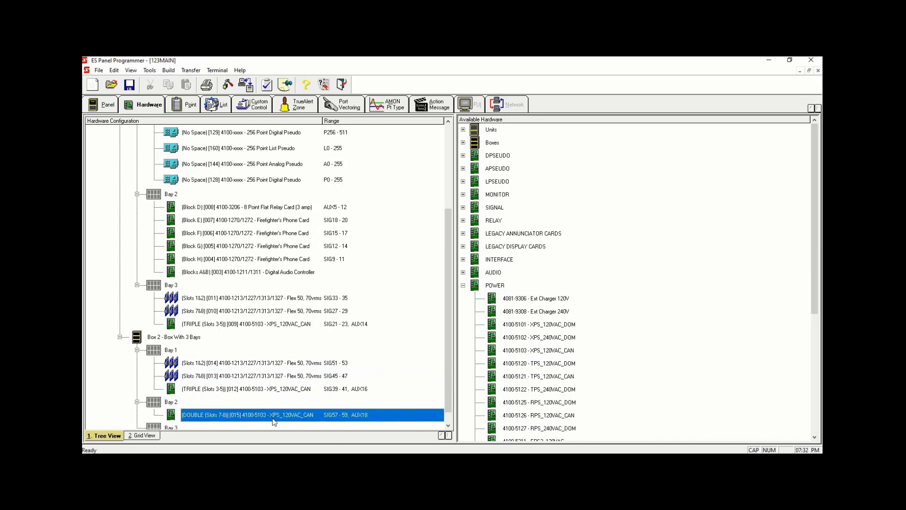
right_click(279, 420)
Set Box 2 Bay 2's power supply location to TRIPLE (Slots 3-5) and mark completed.
click(302, 407)
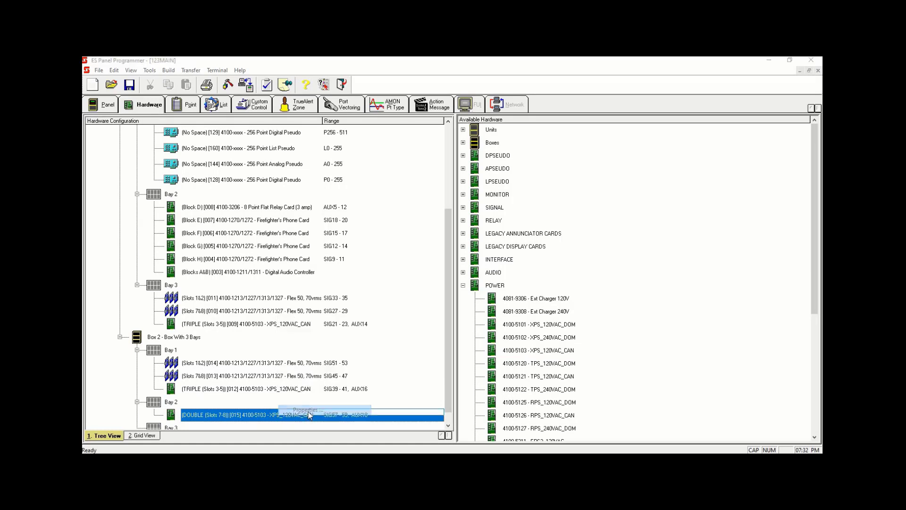
click(544, 240)
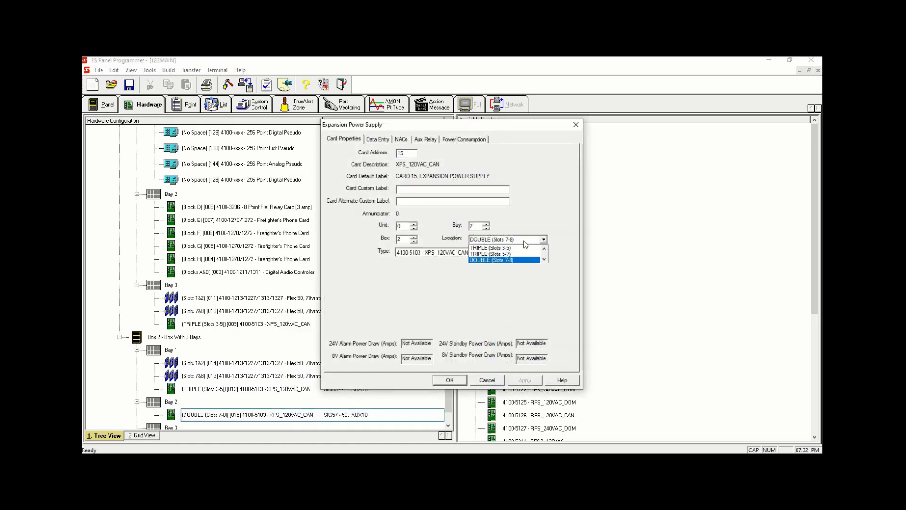
click(515, 249)
click(531, 384)
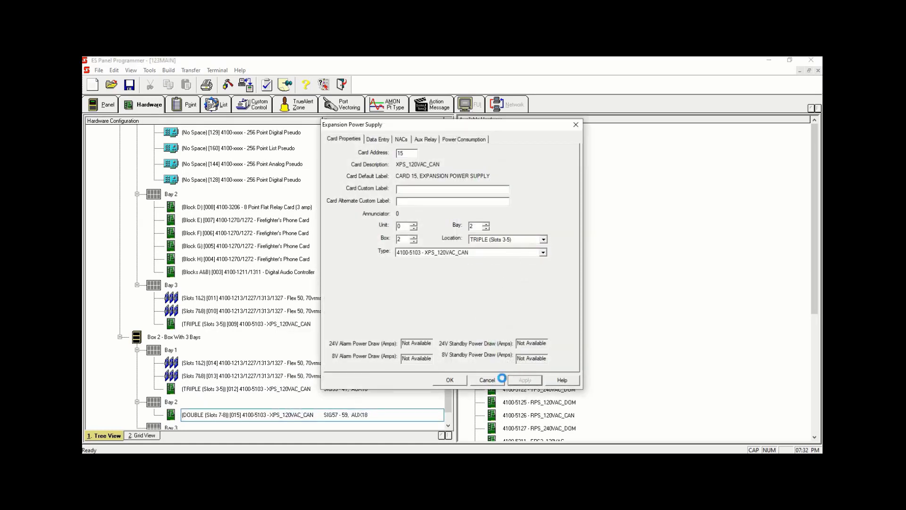
click(454, 381)
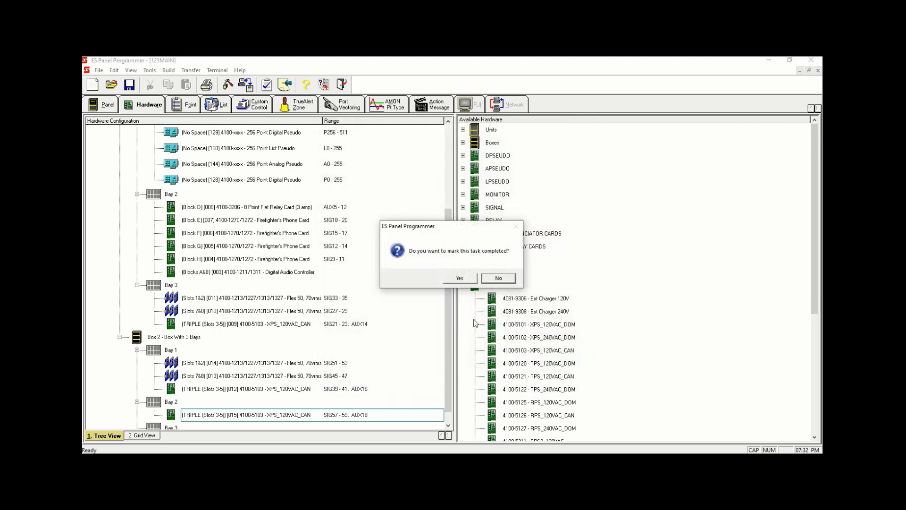
click(491, 277)
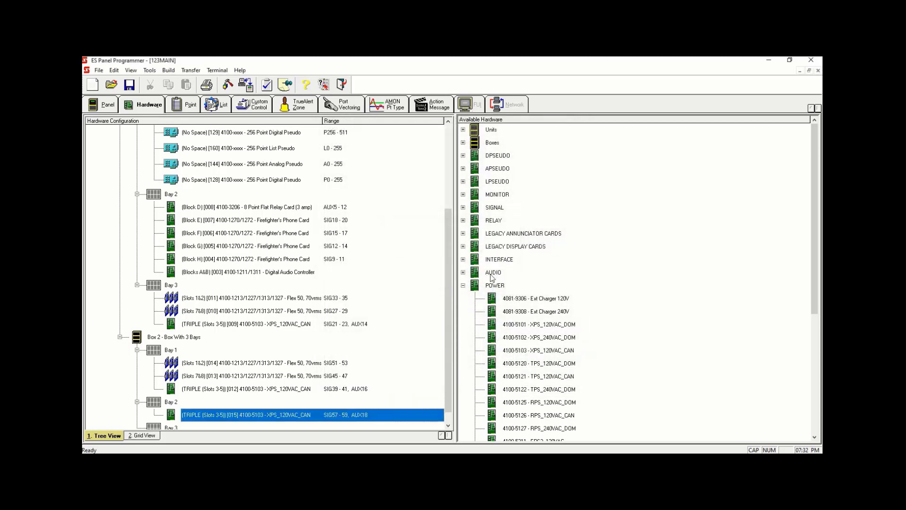
Add two Flex 50, 70vrms amplifiers to Box 2 Bay 2.
click(463, 273)
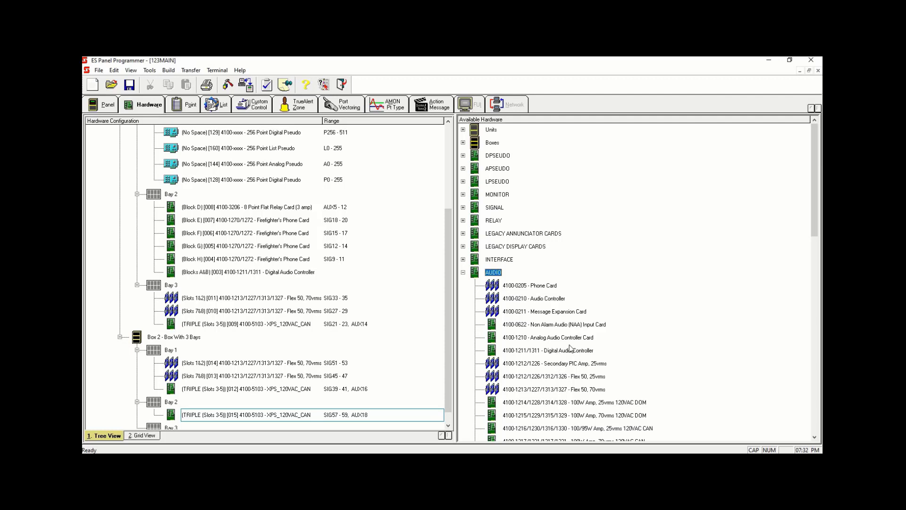
drag(571, 390, 316, 406)
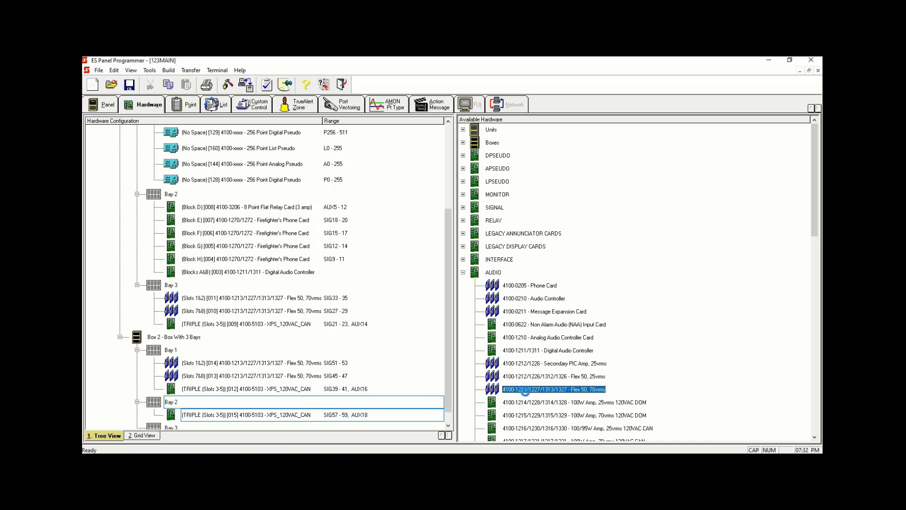
drag(548, 391, 293, 409)
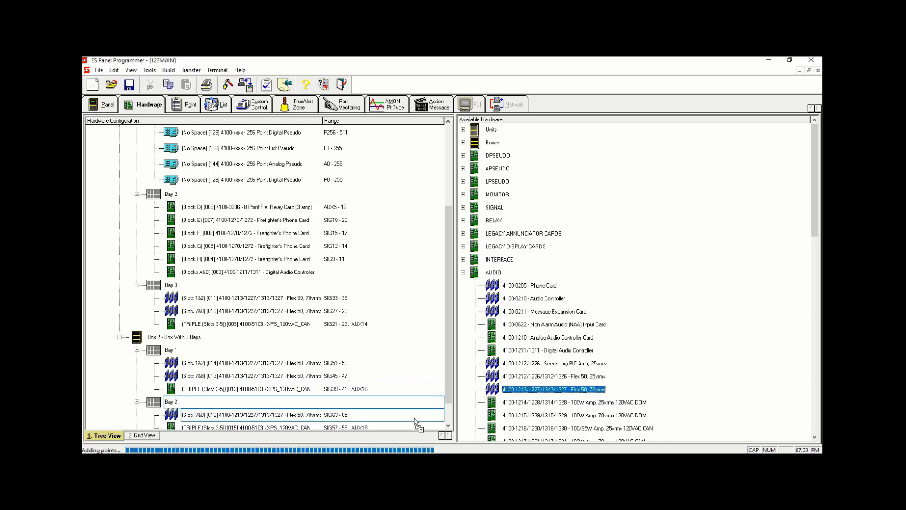
double_click(449, 427)
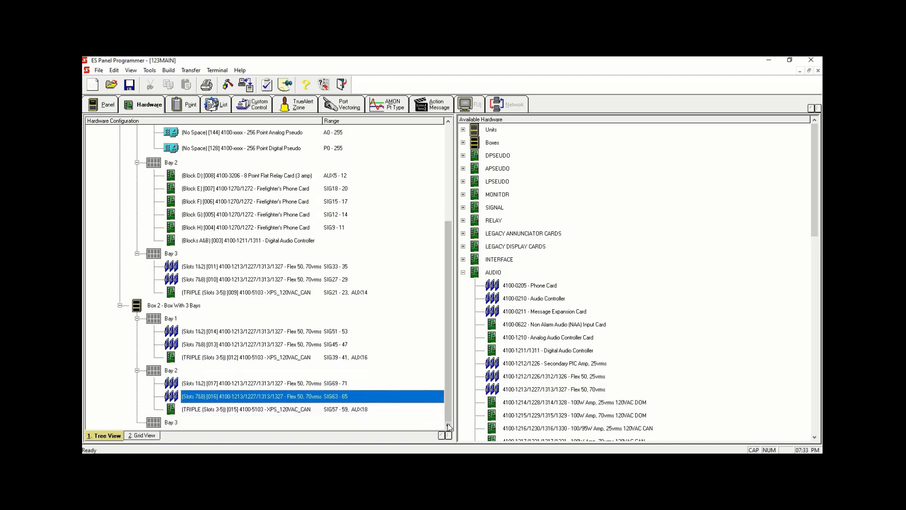
Add an XPS_120VAC_CAN supply to Box 2 Bay 3, located at TRIPLE (Slots 3-5).
click(181, 424)
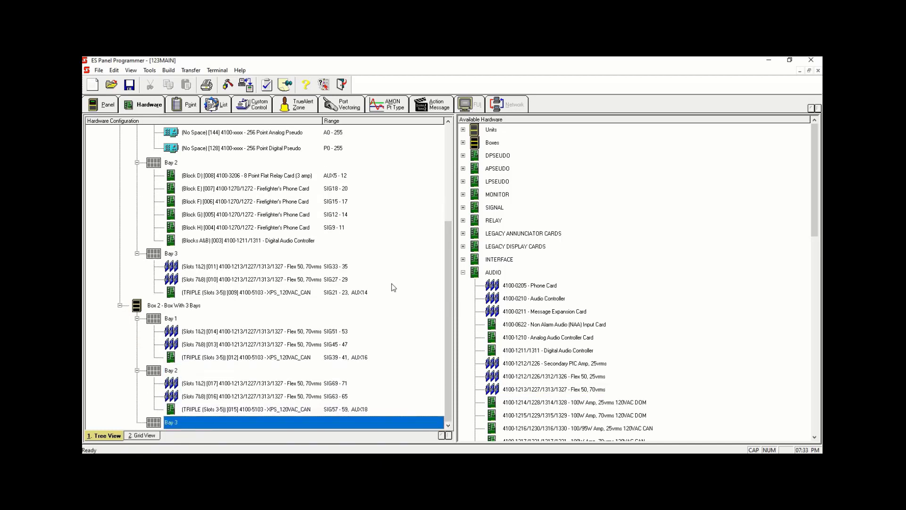
click(463, 273)
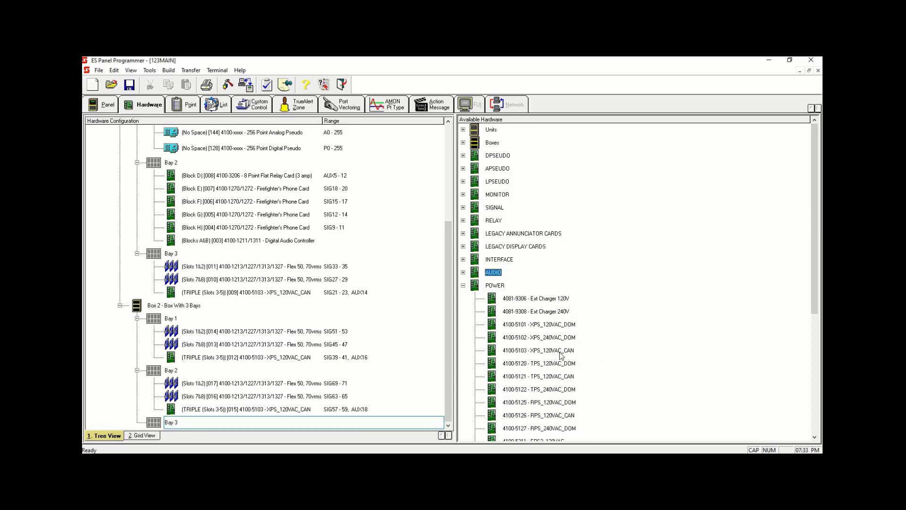
drag(559, 354, 291, 428)
right_click(295, 417)
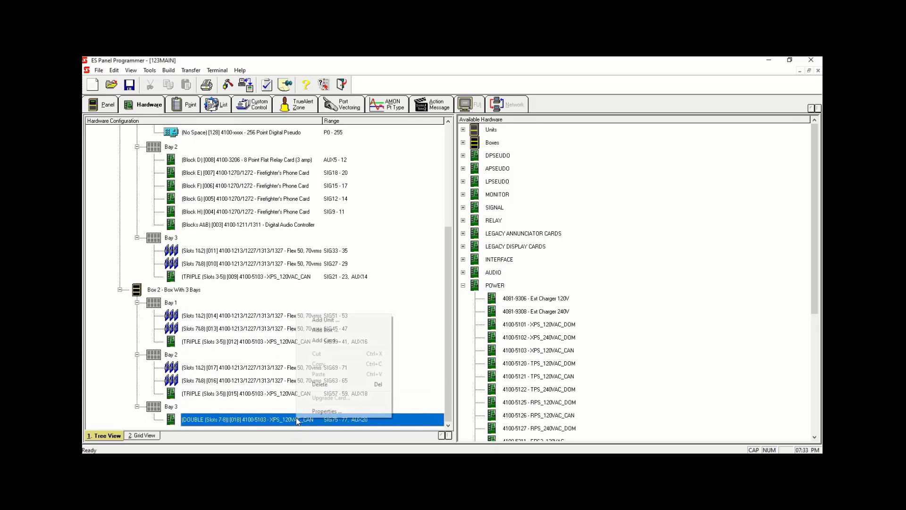
click(324, 407)
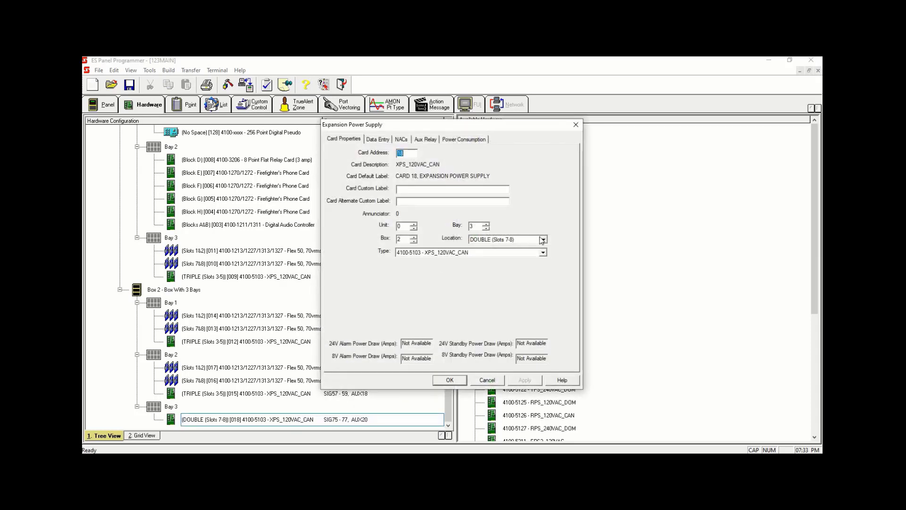
click(543, 239)
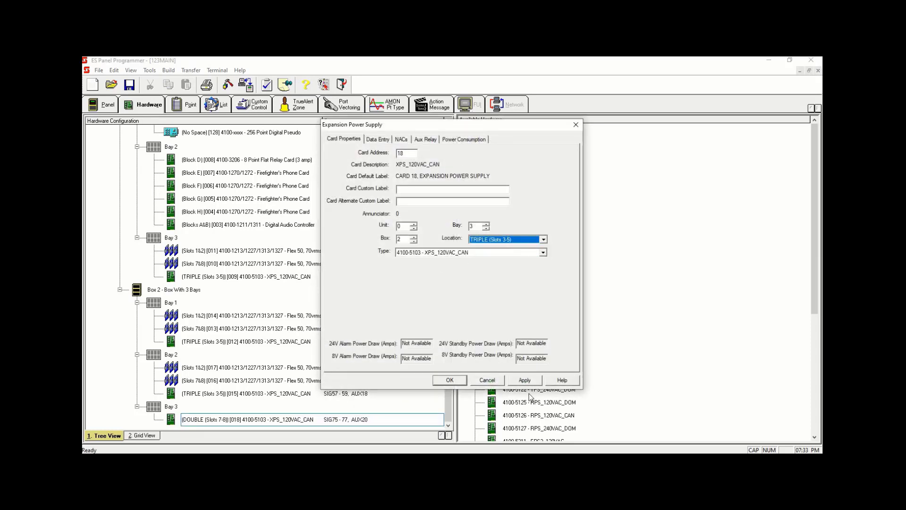
click(525, 379)
click(450, 381)
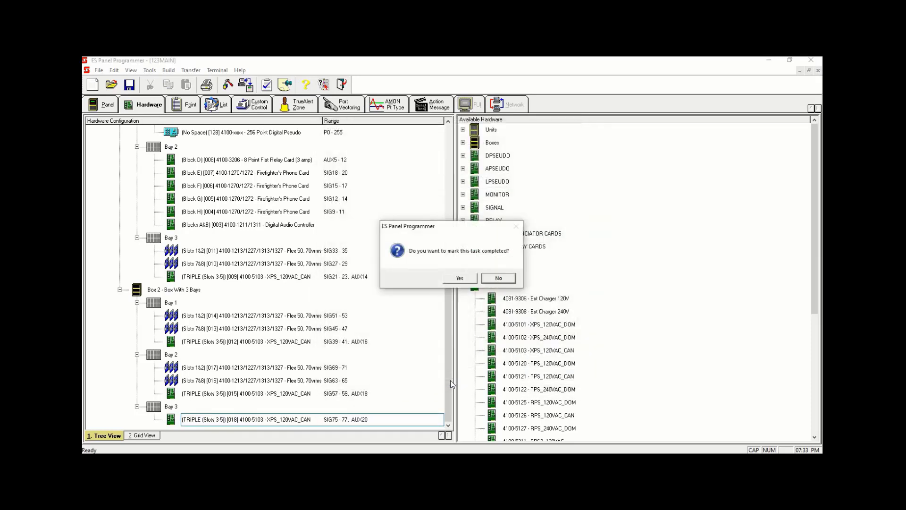
click(468, 278)
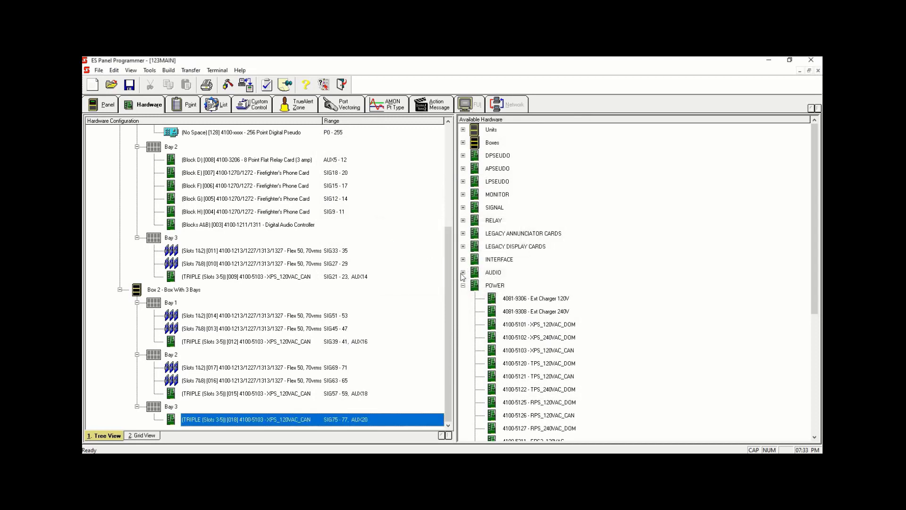
Add two Flex 50, 70vrms amplifiers to Box 2 Bay 3.
click(463, 272)
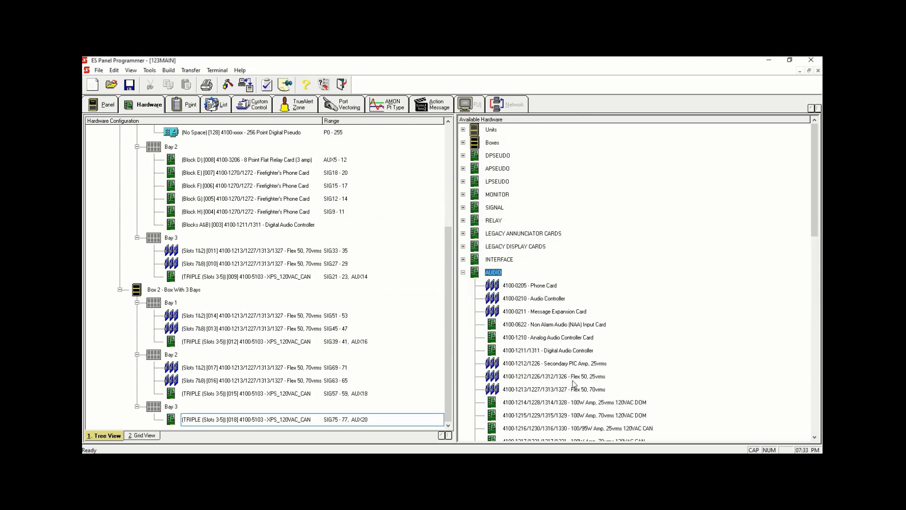
drag(571, 388, 299, 412)
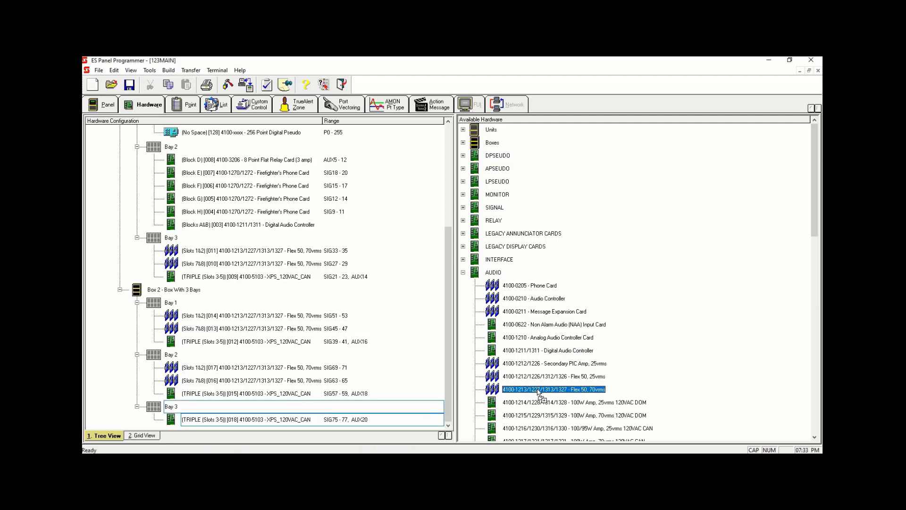
drag(546, 390, 447, 186)
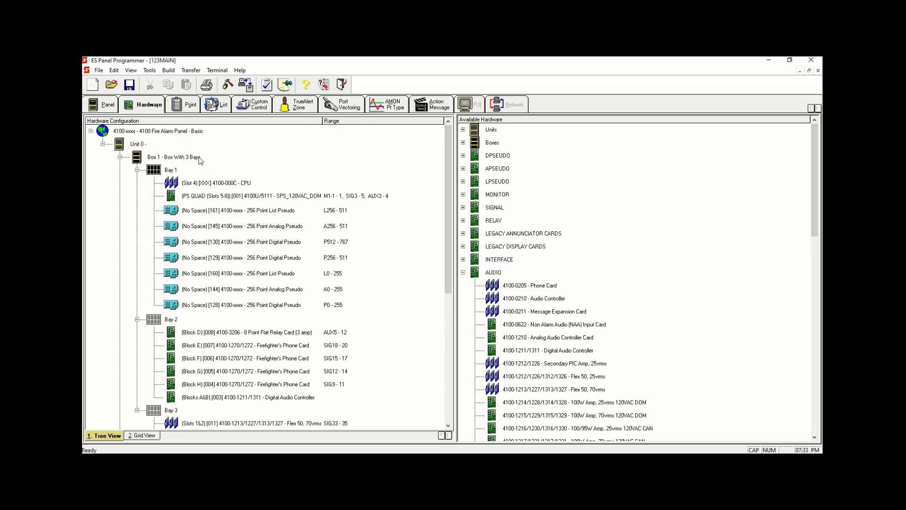
Add Unit 1 with the description ANNUNCIATOR.
right_click(149, 147)
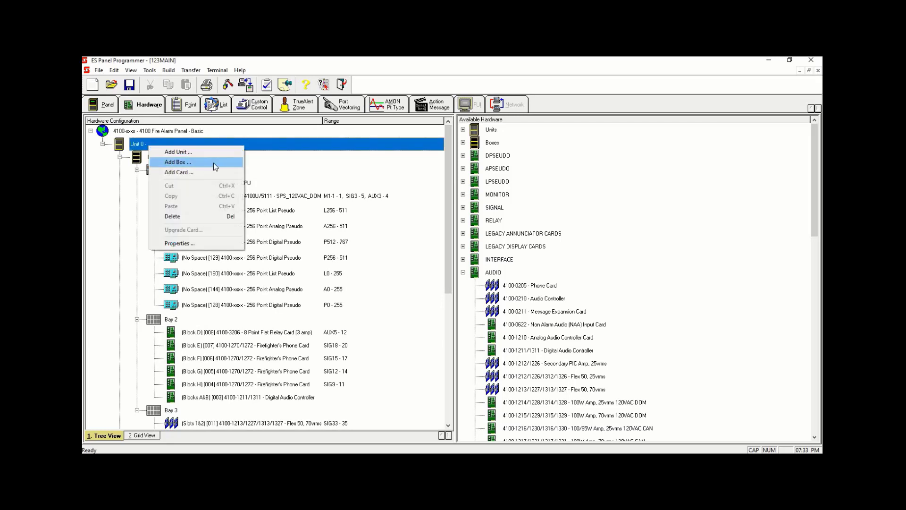
click(216, 156)
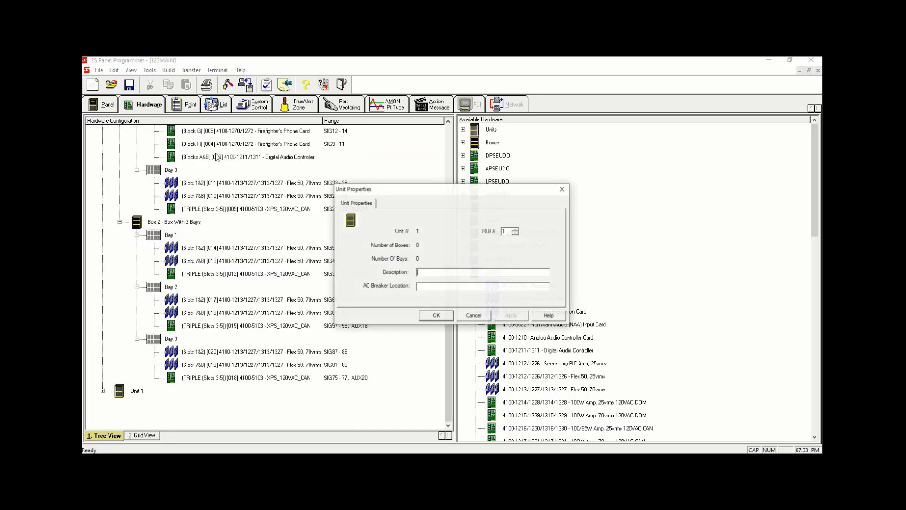
text(ANNUNCIATOR)
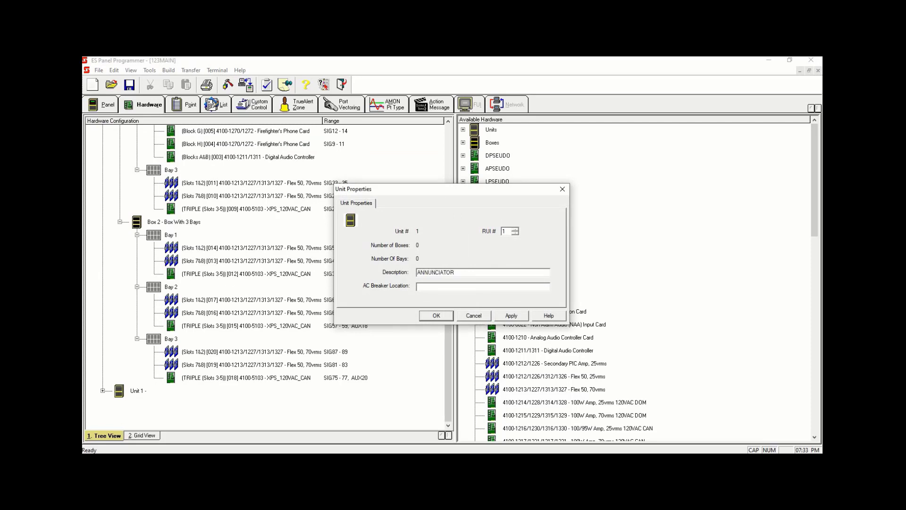
click(511, 319)
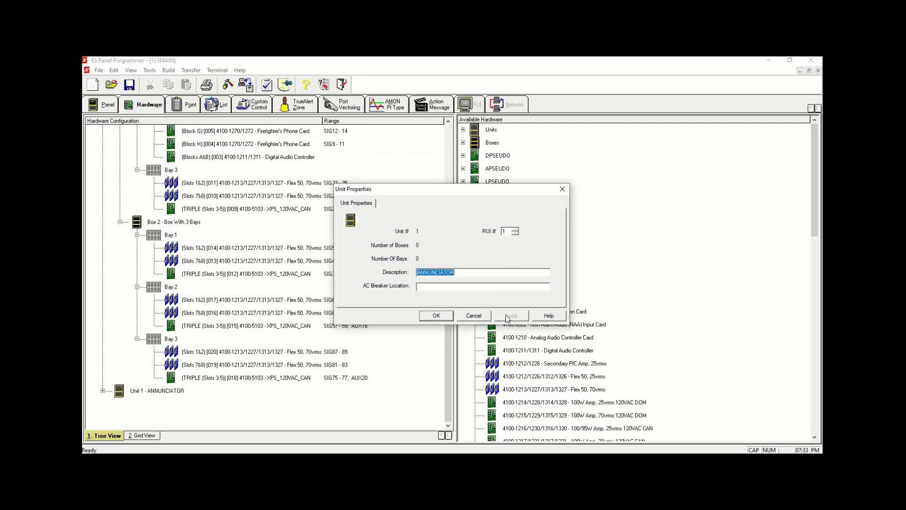
click(436, 315)
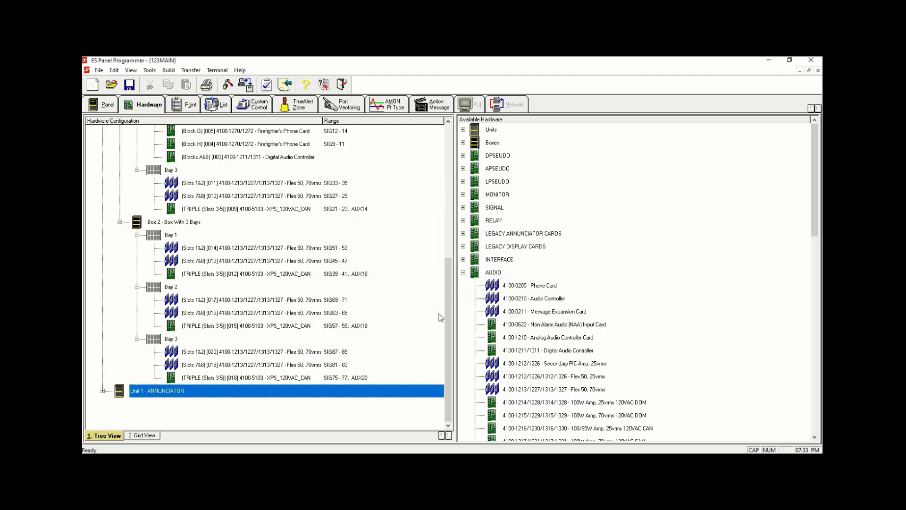
Give the ANNUNCIATOR unit a 4100-3BAYBOX box with 3 bays.
right_click(285, 396)
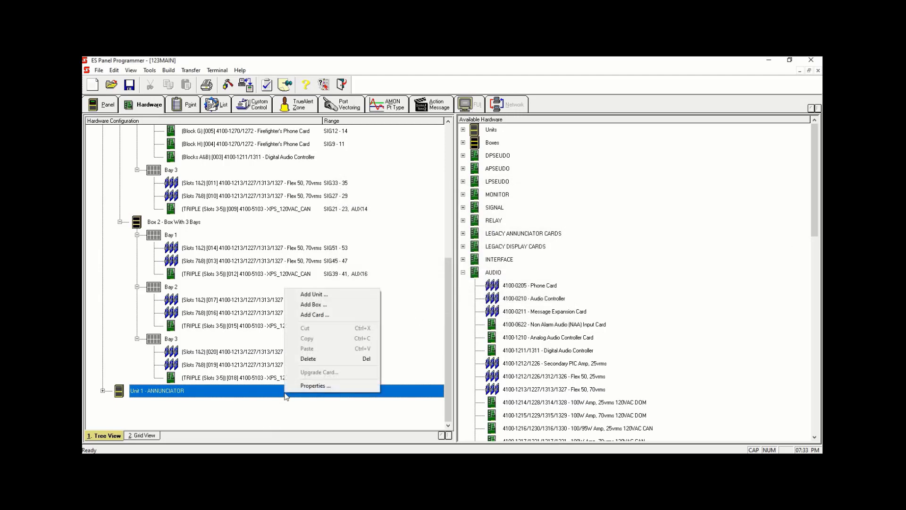
click(334, 306)
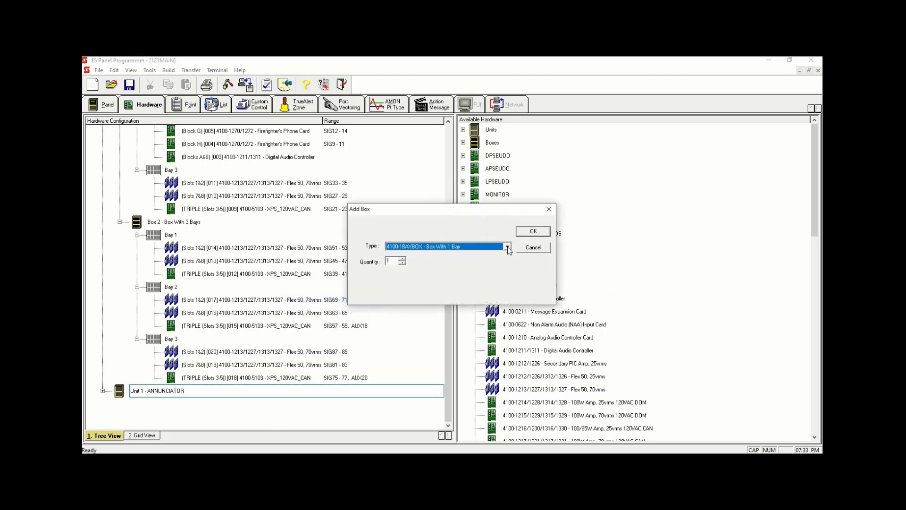
click(507, 246)
click(480, 267)
click(544, 233)
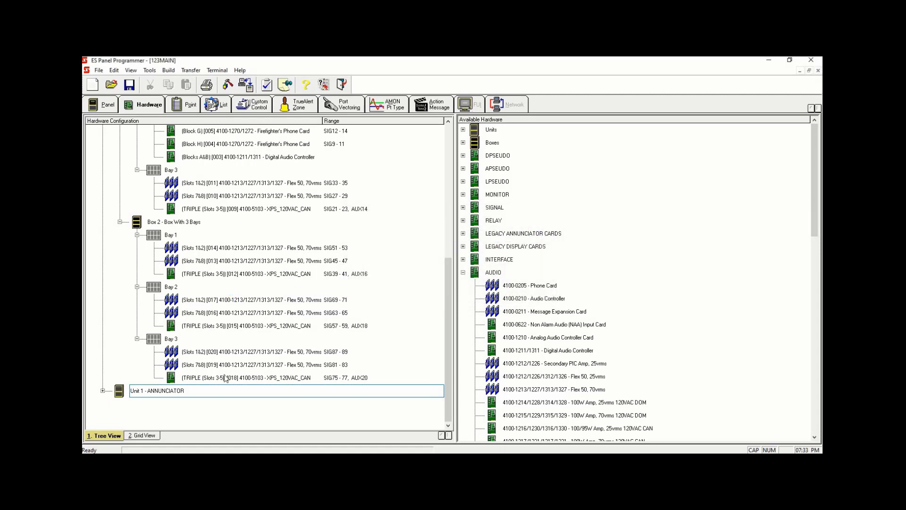
Add a 4100-0620 Basic Transponder Interface Card to Bay 1 of the annunciator unit.
double_click(170, 401)
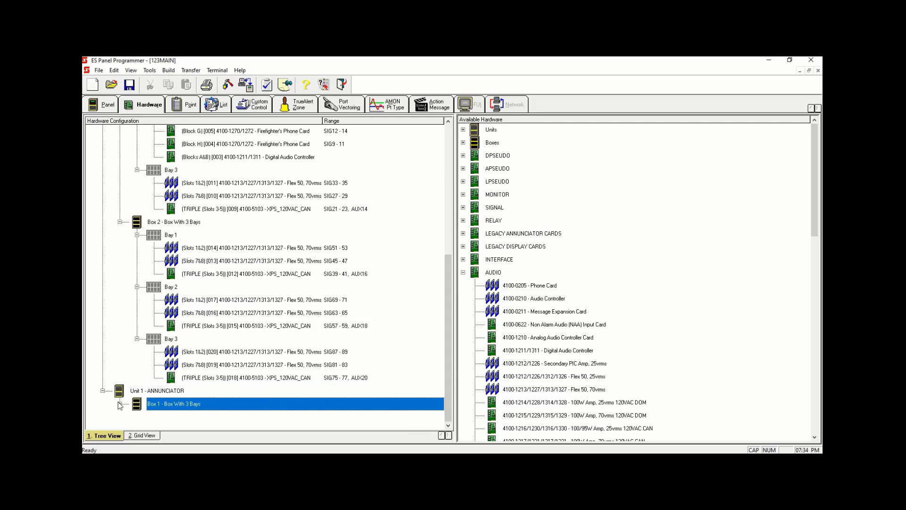
click(448, 426)
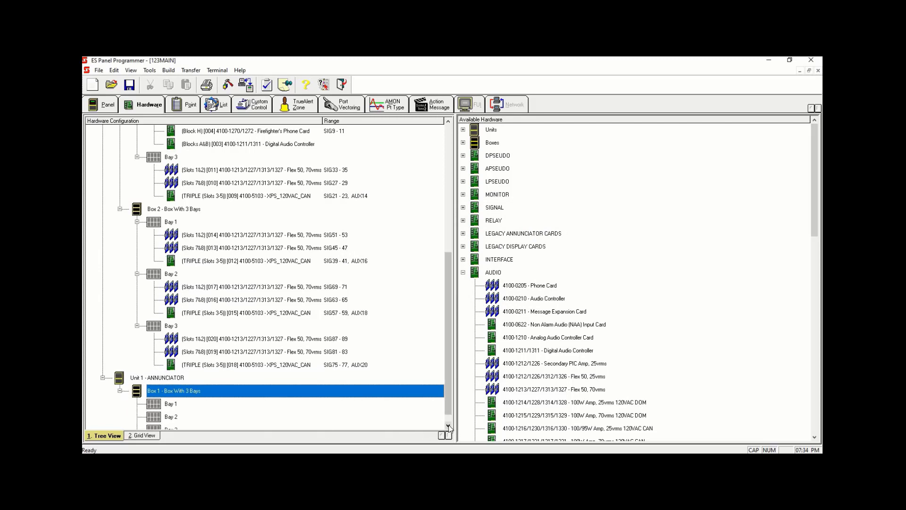
click(448, 426)
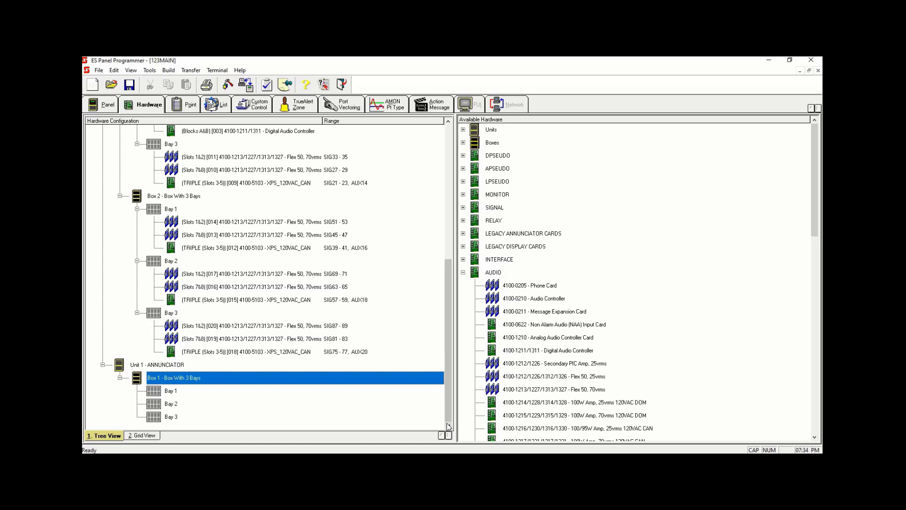
click(463, 273)
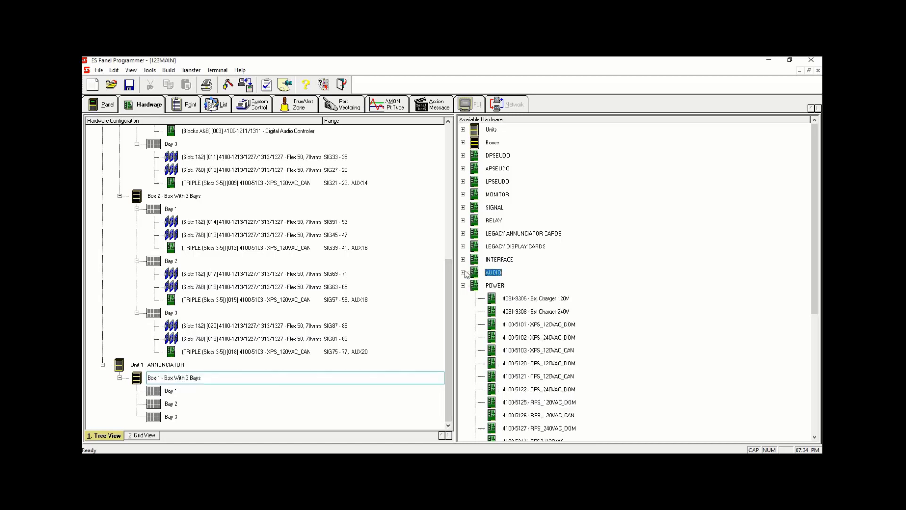
click(463, 285)
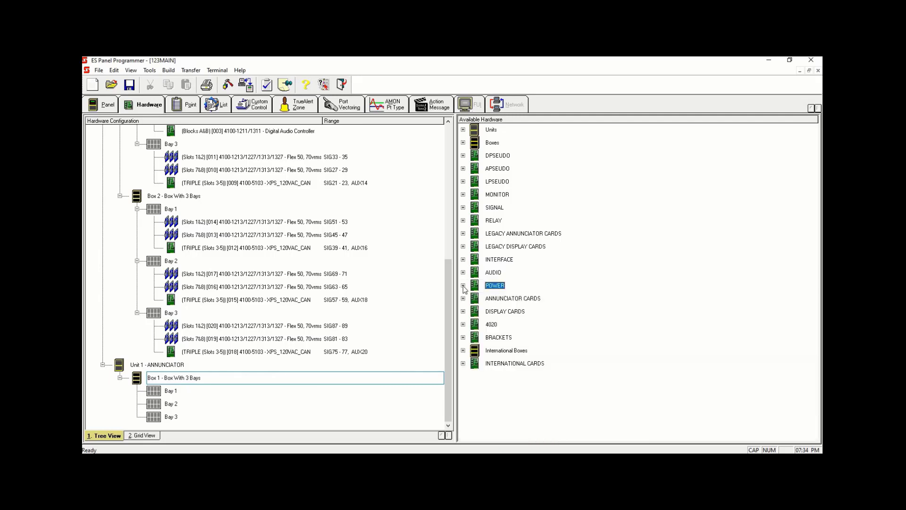
click(463, 260)
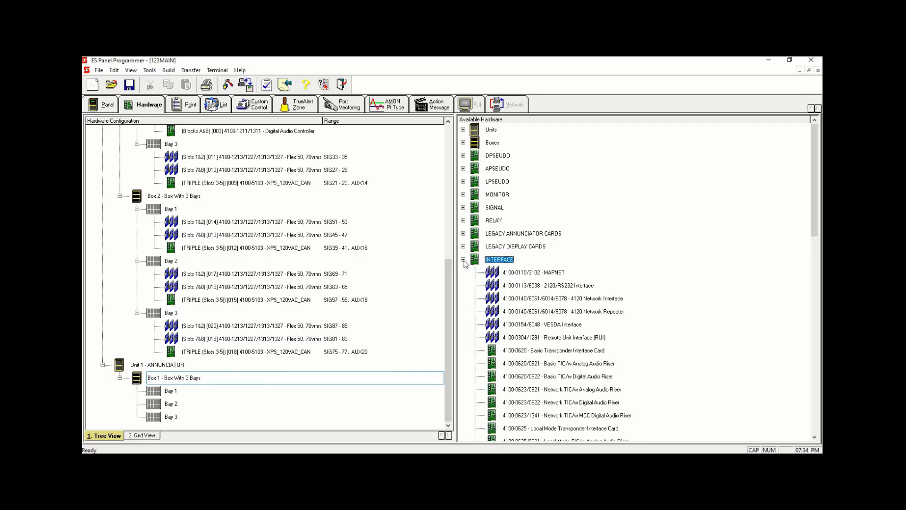
click(580, 351)
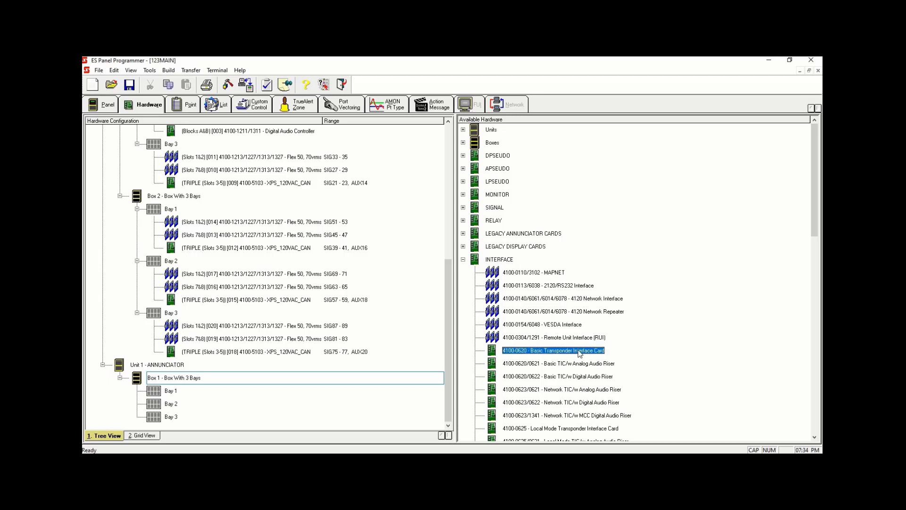
drag(556, 352, 186, 392)
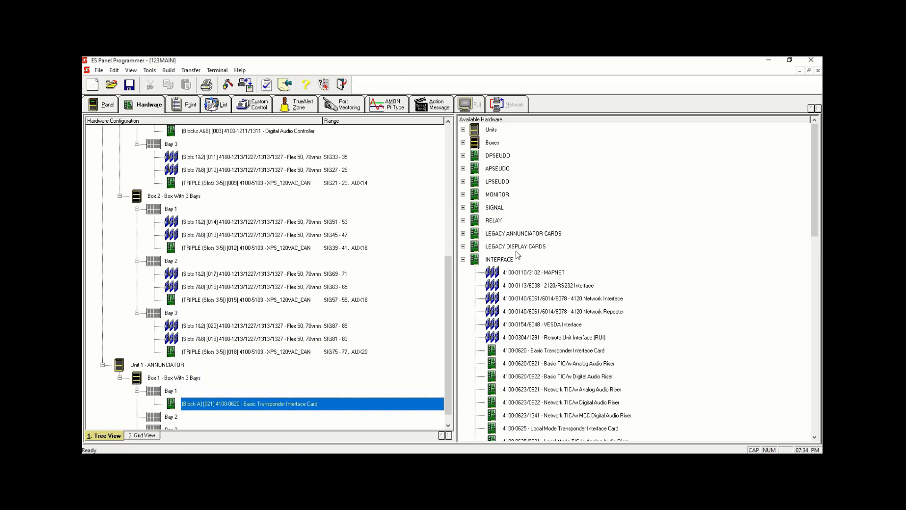
Add the 4603-9101 LCD Annunciator from Legacy Annunciator Cards to that Bay 1.
click(464, 233)
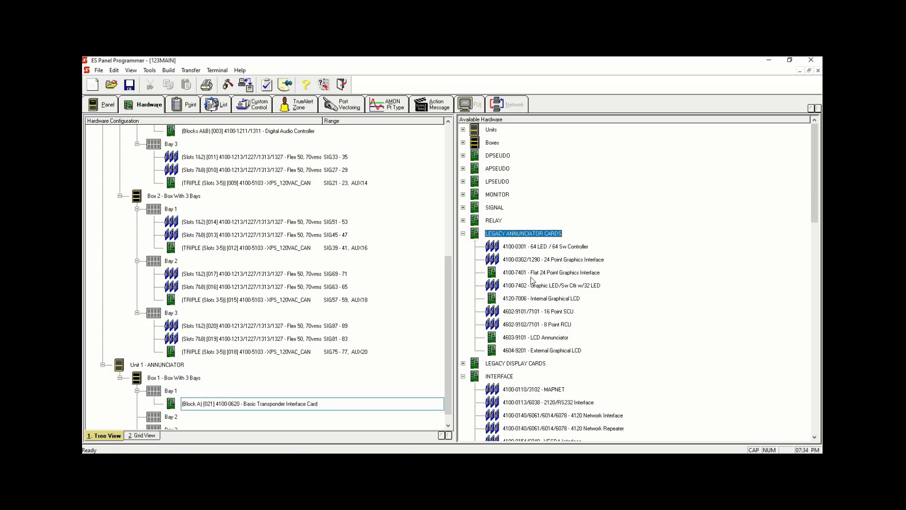
click(547, 339)
drag(534, 342, 400, 398)
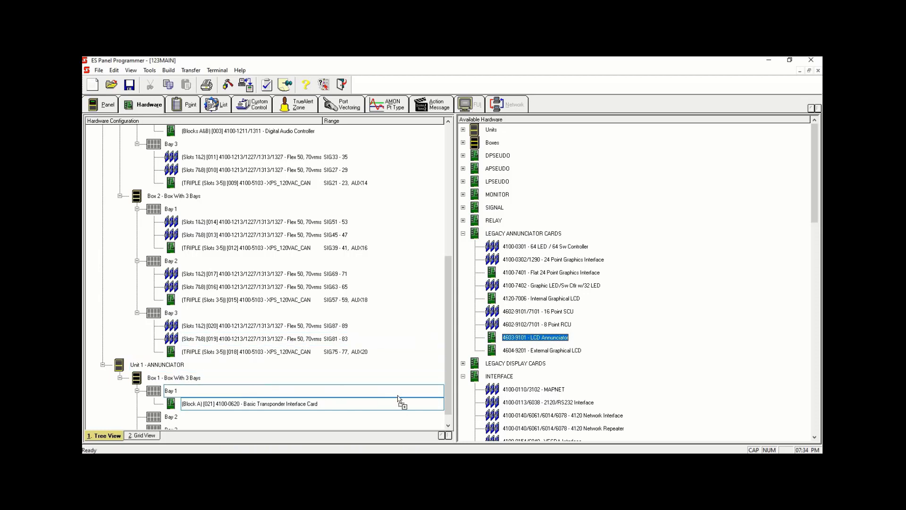
click(448, 425)
click(449, 426)
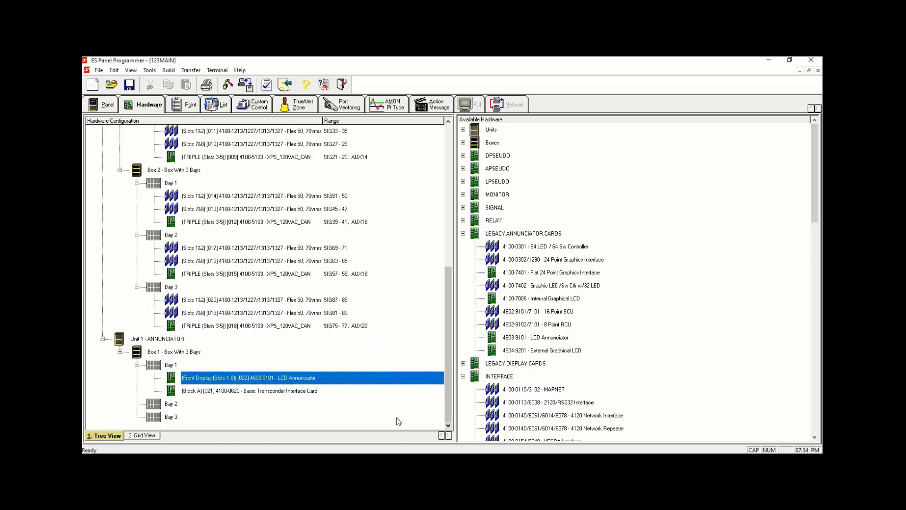
click(197, 409)
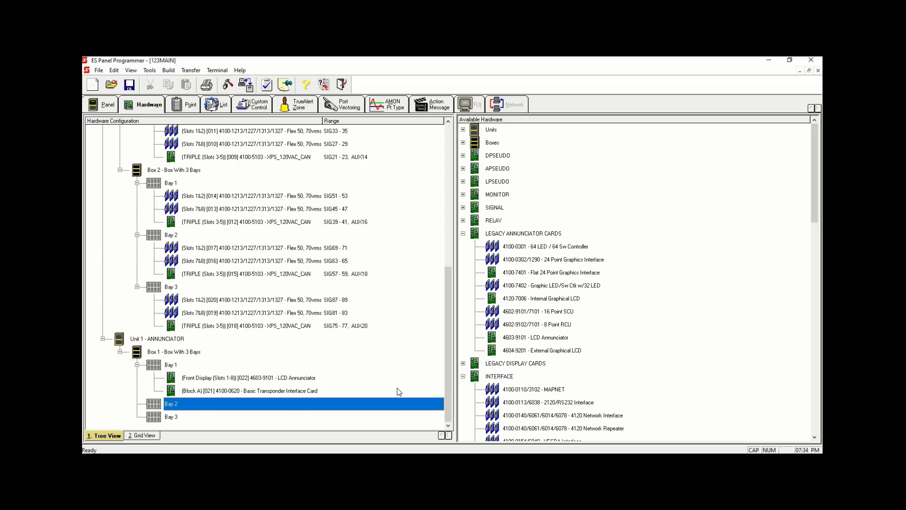
Add the F4 64 LED / 64 Sw Controller (4100-1288/1289) to annunciator Bay 2.
click(463, 233)
click(463, 260)
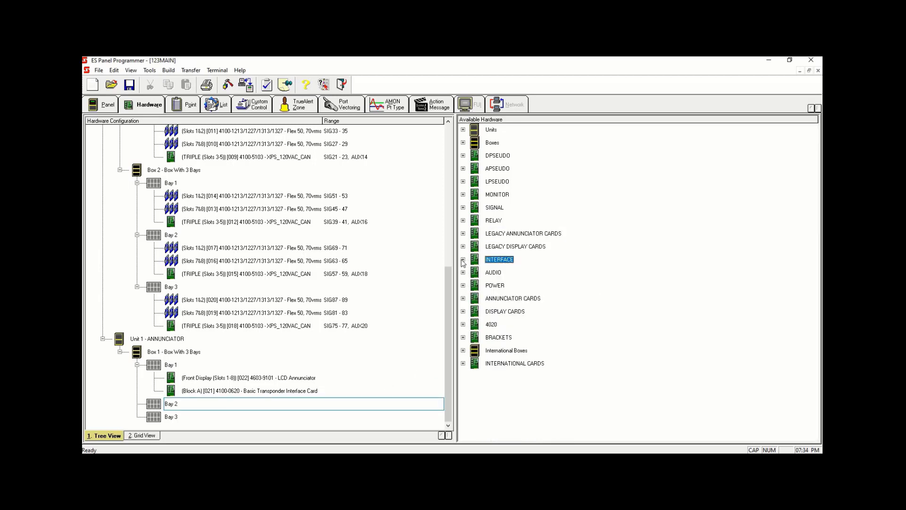
click(463, 298)
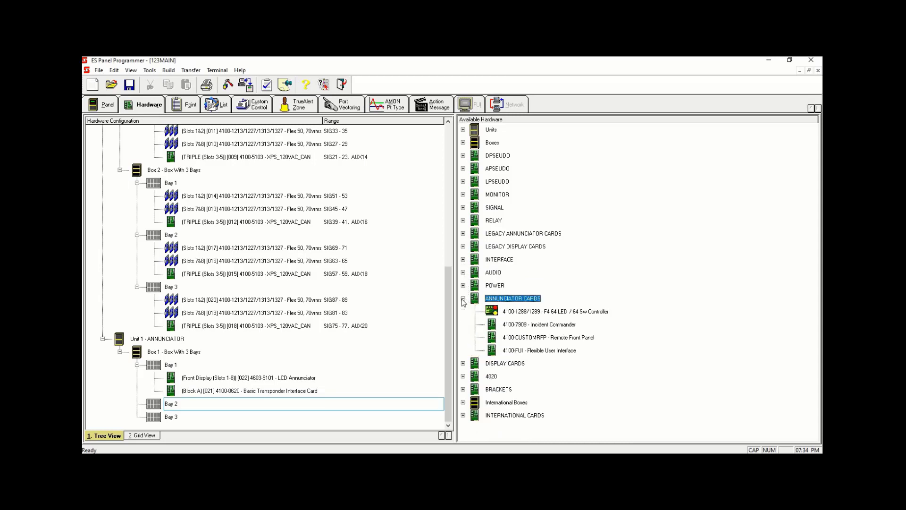
click(506, 312)
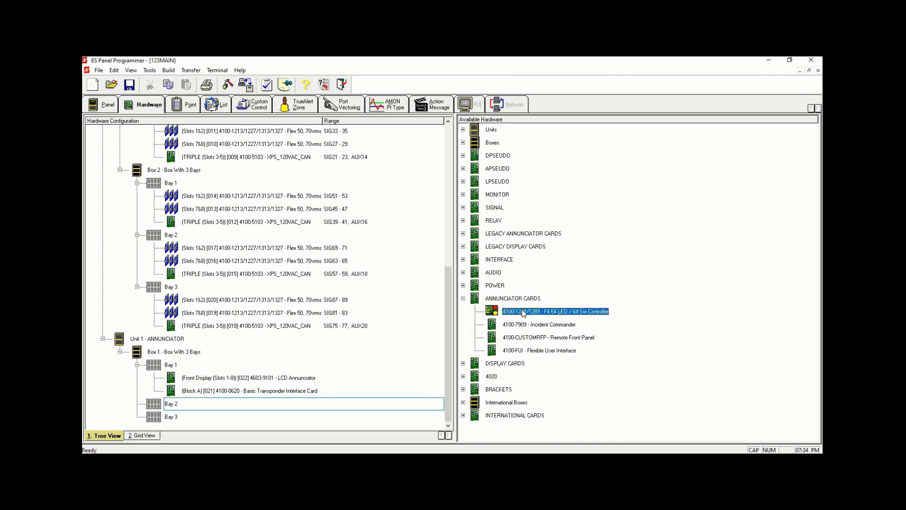
drag(523, 314, 211, 408)
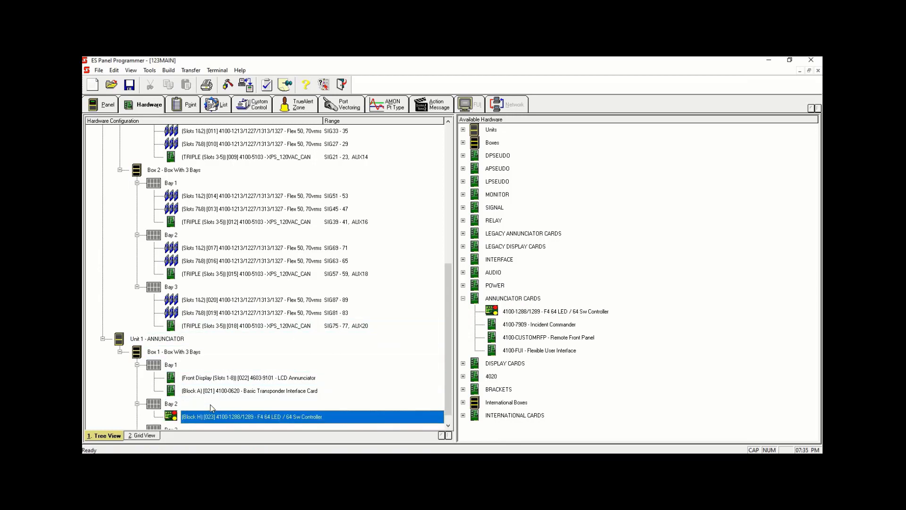
Add the Microphone Enclosure and the 3-8 Channel Audio Control Module to Bay 2.
click(463, 363)
scroll(613, 343, down, 1)
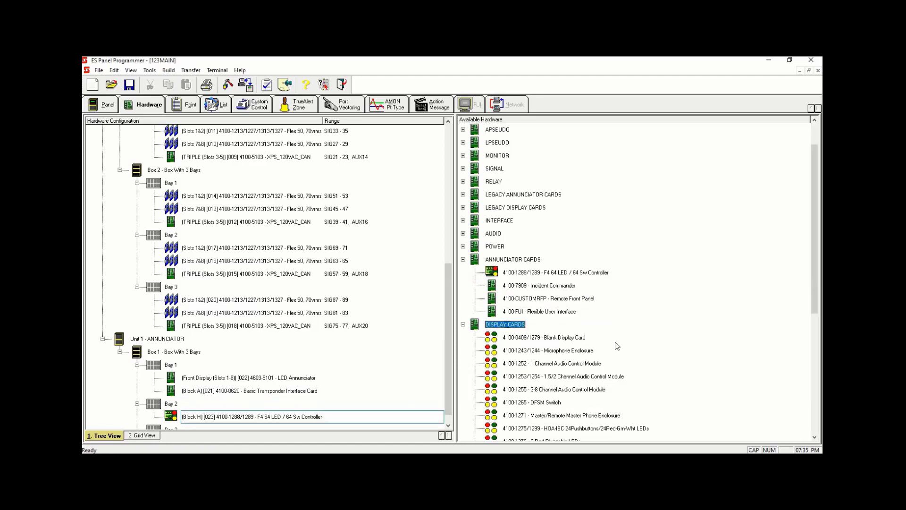
drag(581, 353, 210, 408)
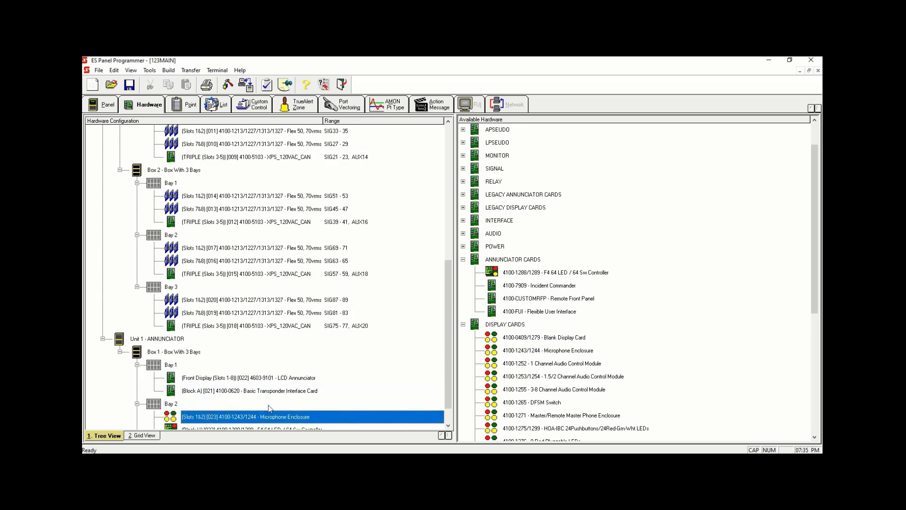
click(560, 391)
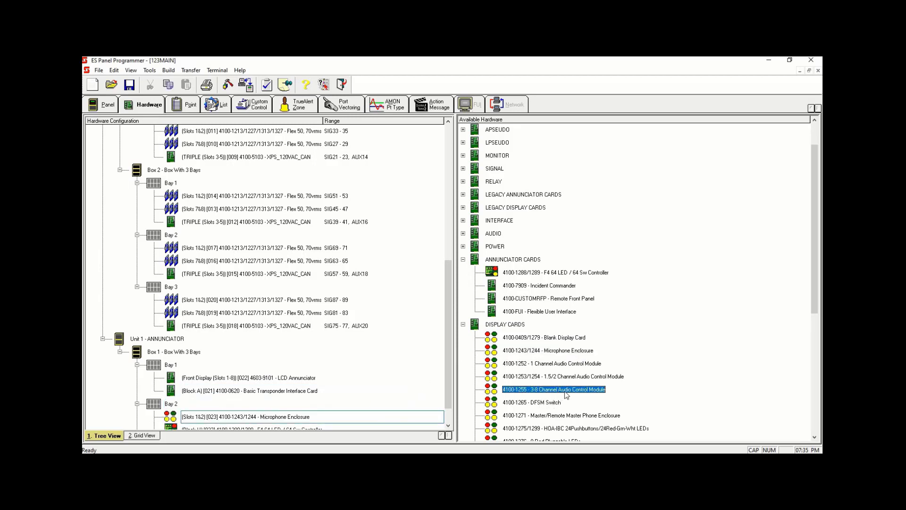
drag(571, 394, 381, 412)
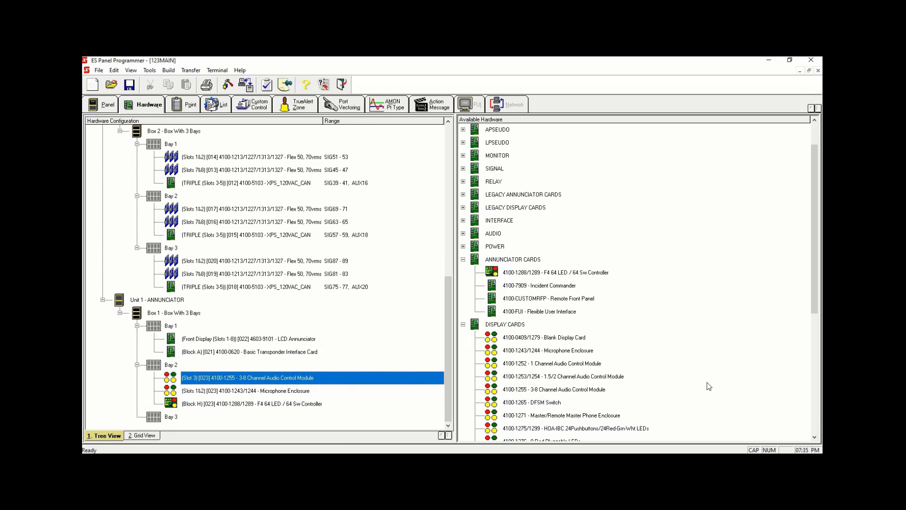
Add the 8 Pushbuttons/8 Yel LEDs card (4100-1281) to Bay 2.
drag(814, 299, 814, 376)
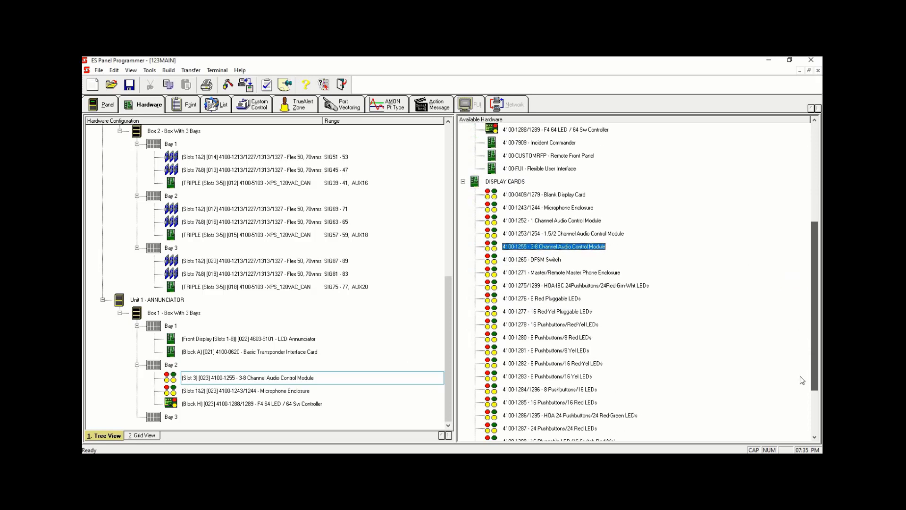
click(579, 354)
drag(578, 354, 248, 365)
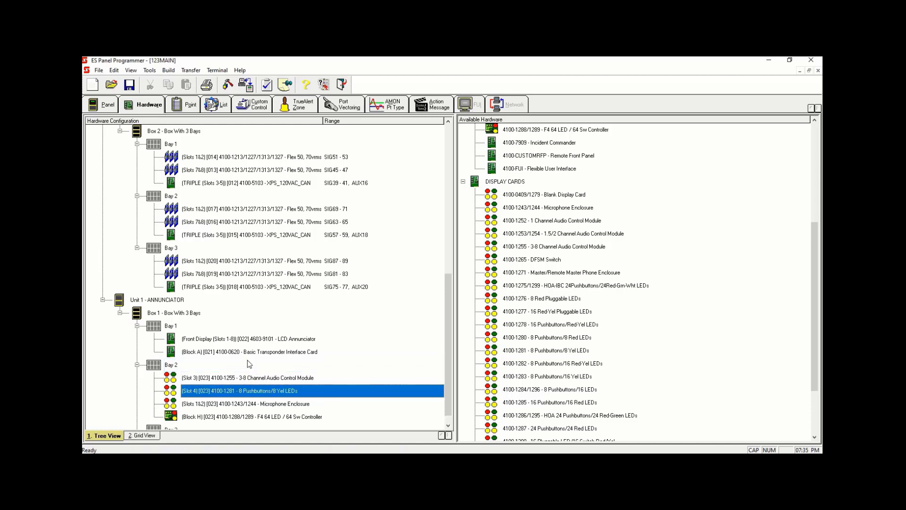
click(448, 425)
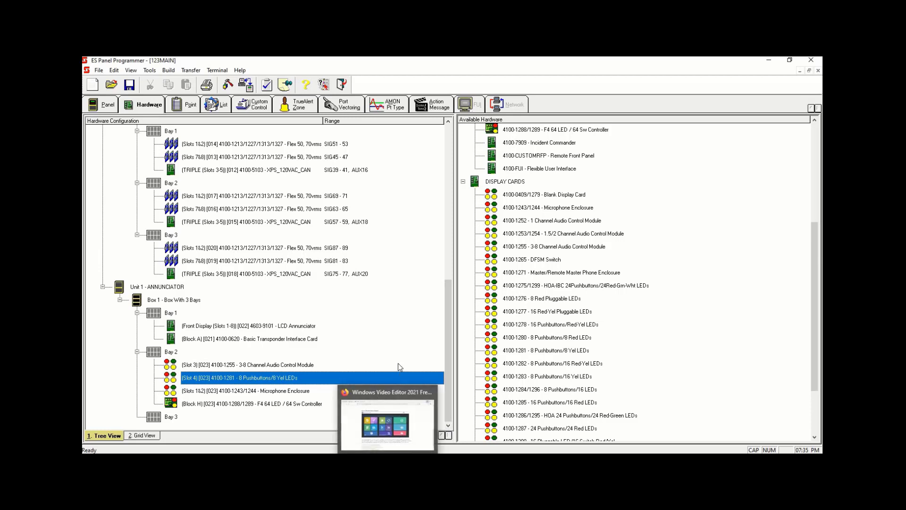
Add the 4100-5126 RPS_120VAC_CAN power supply to annunciator Bay 3.
click(463, 182)
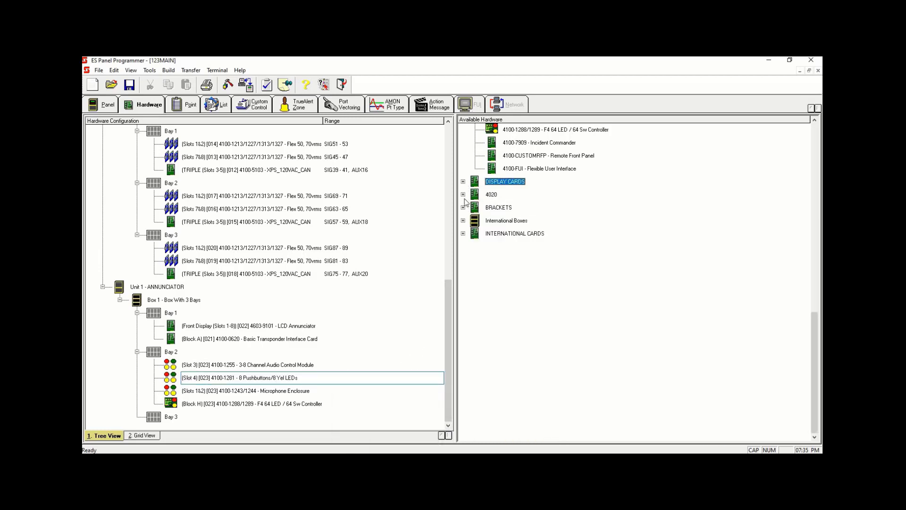
scroll(577, 218, up, 4)
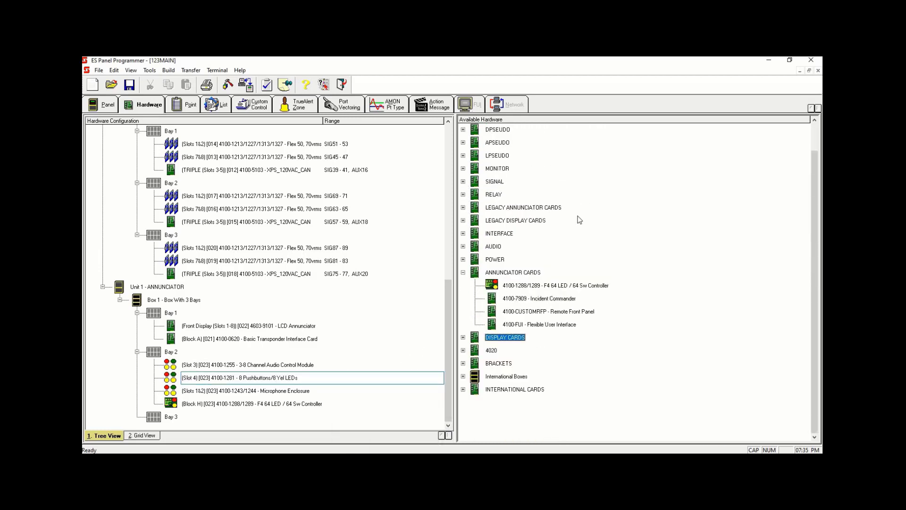
click(468, 273)
click(463, 259)
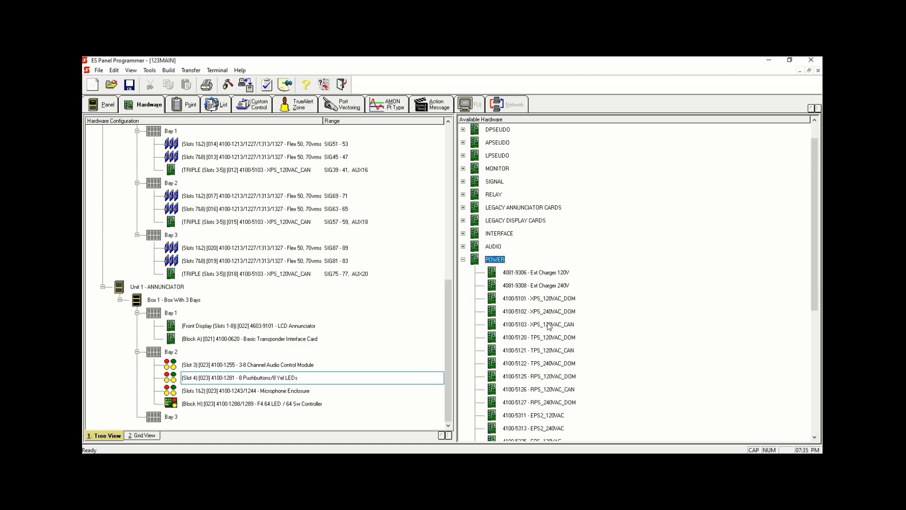
click(539, 390)
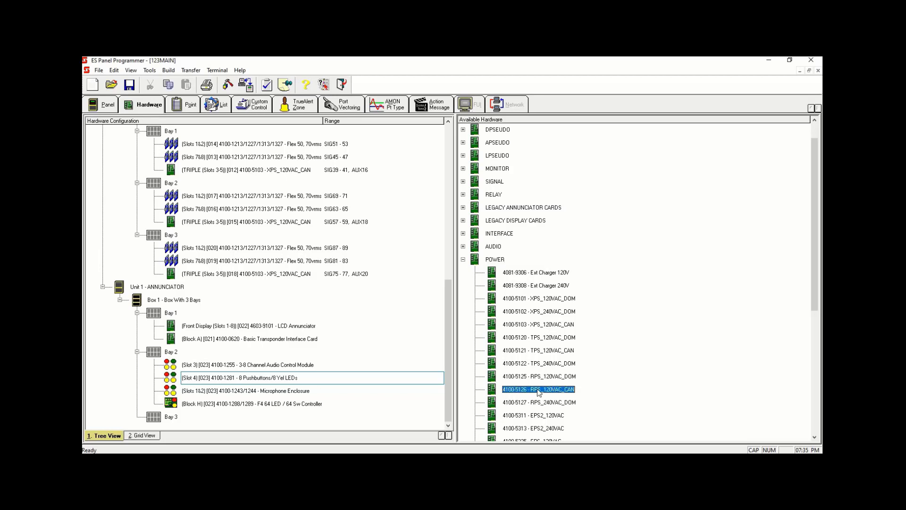
drag(539, 393, 464, 262)
Add another F4 64 LED / 64 Sw Controller card to Bay 3.
click(463, 259)
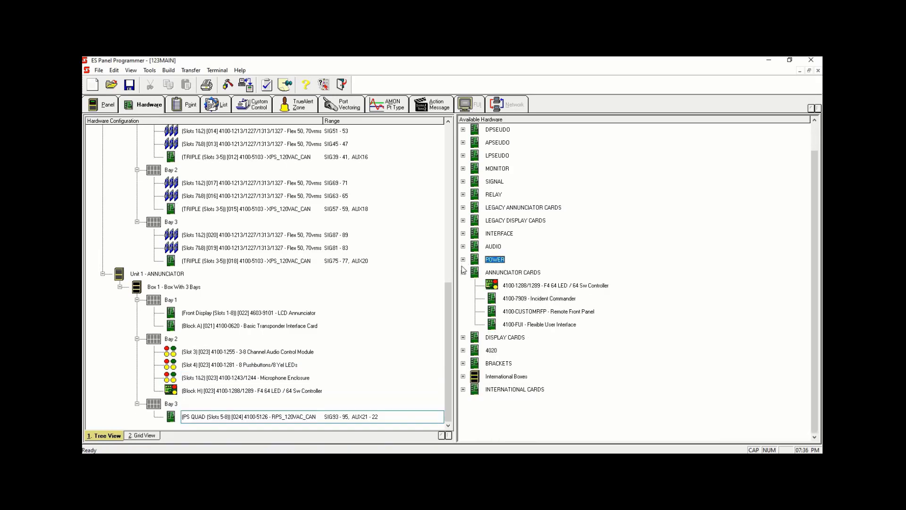
click(546, 286)
drag(546, 286, 199, 408)
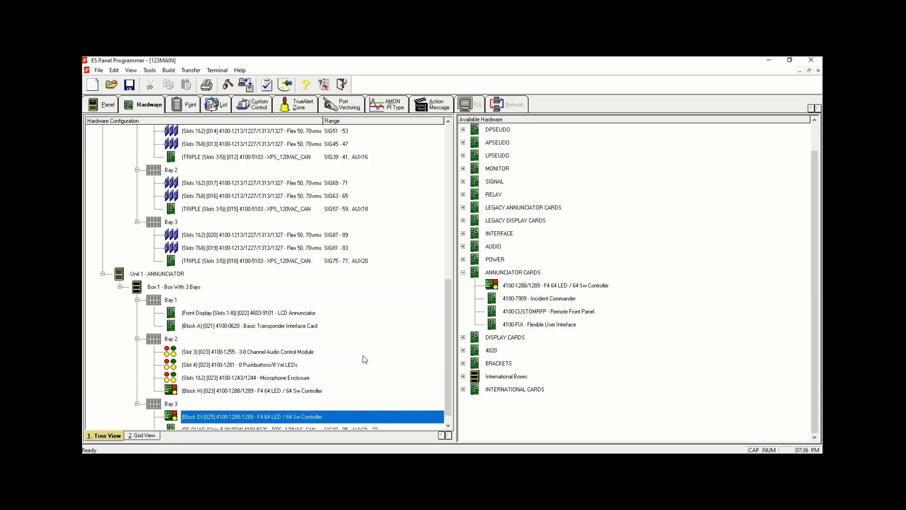
click(463, 272)
click(463, 286)
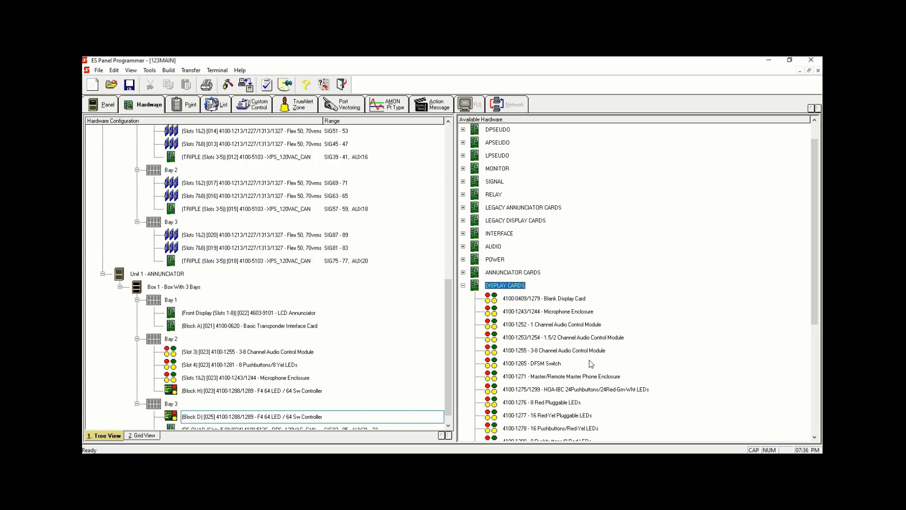
Add the Master/Remote Master Phone Enclosure and an 8 Pushbuttons/8 Yel LEDs card to Bay 3.
scroll(593, 362, down, 2)
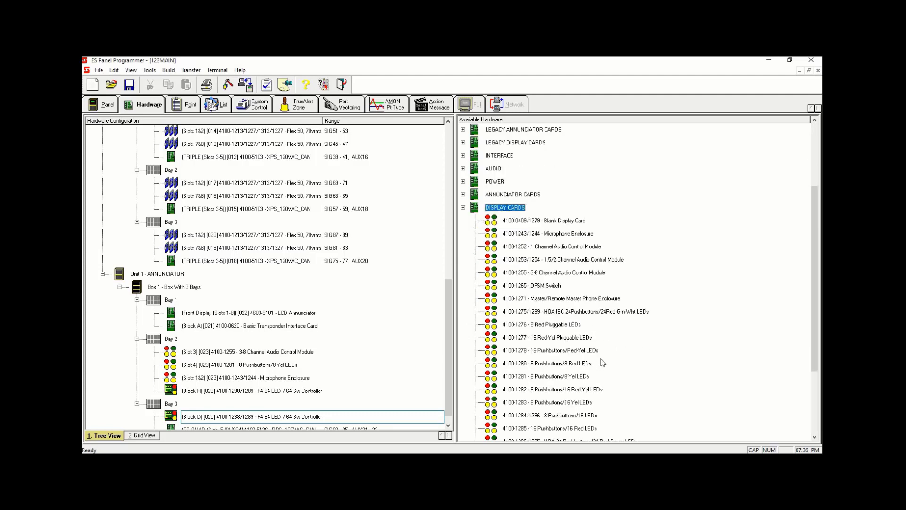
drag(566, 298, 194, 405)
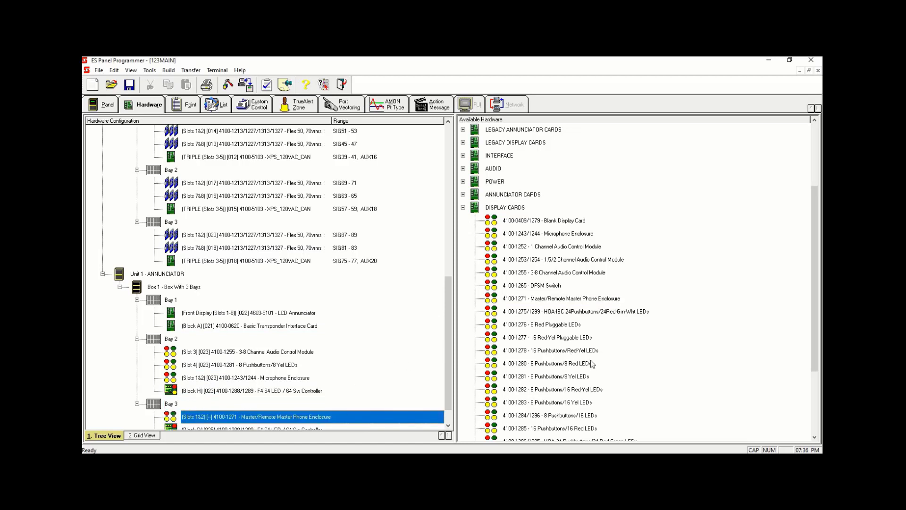
scroll(593, 364, down, 1)
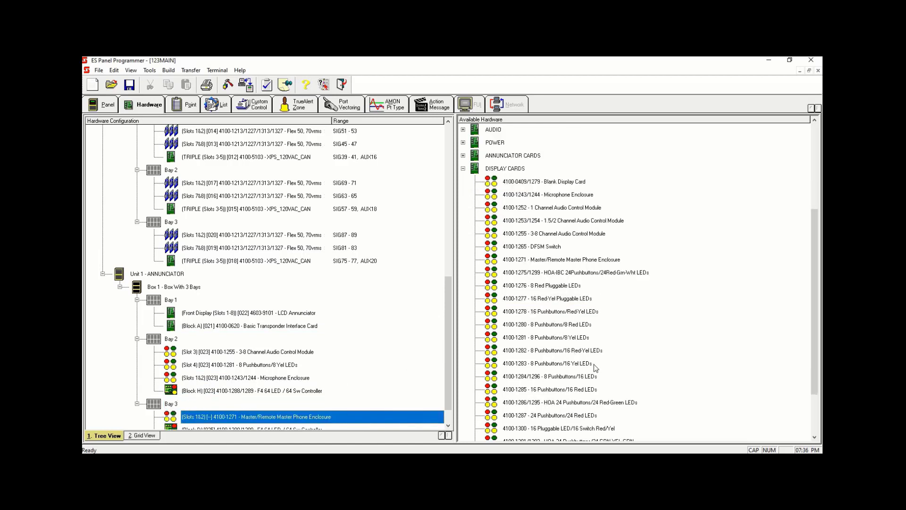
click(582, 326)
click(579, 340)
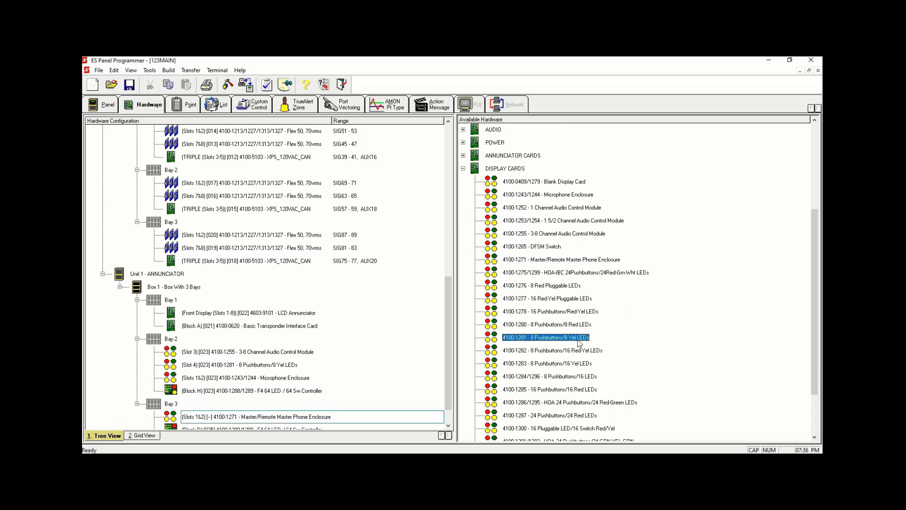
drag(565, 340, 443, 416)
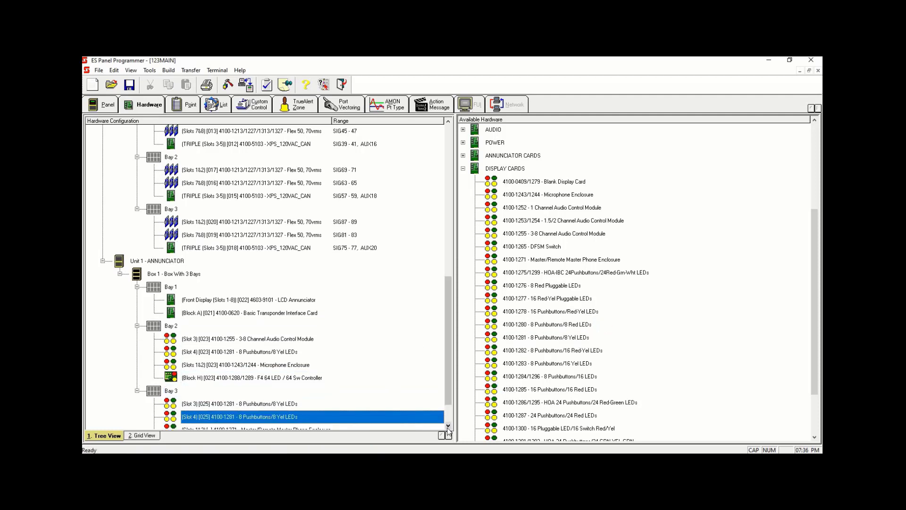
click(448, 425)
click(447, 425)
click(447, 426)
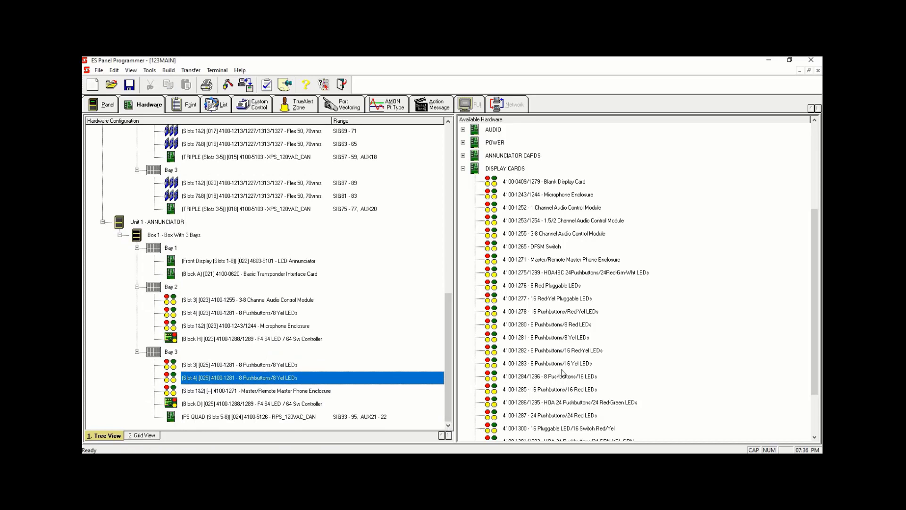
Add three 4100-1276 8 Red Pluggable LEDs cards to Bay 3 Slots 5–7.
click(566, 286)
drag(564, 289, 205, 356)
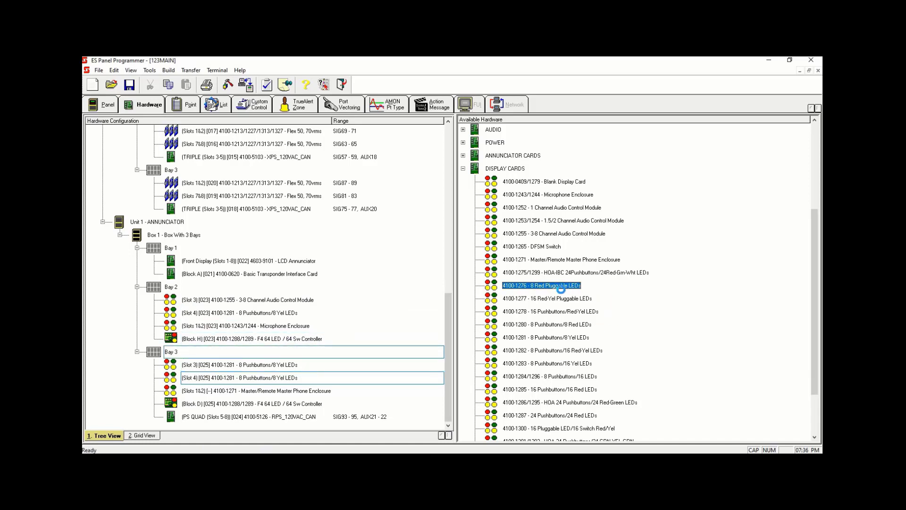
mouse_move(562, 289)
mouse_down()
mouse_move(295, 338)
mouse_move(255, 360)
mouse_move(587, 313)
mouse_move(569, 302)
mouse_up()
drag(569, 291, 265, 352)
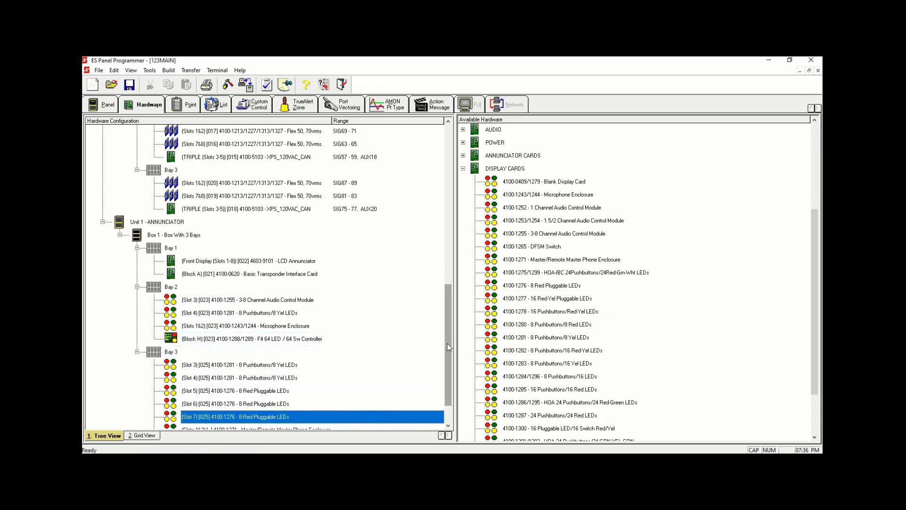
Set the Bay 2 Microphone Enclosure's Audio Controller Input to Remote Mic 1 and confirm.
double_click(307, 327)
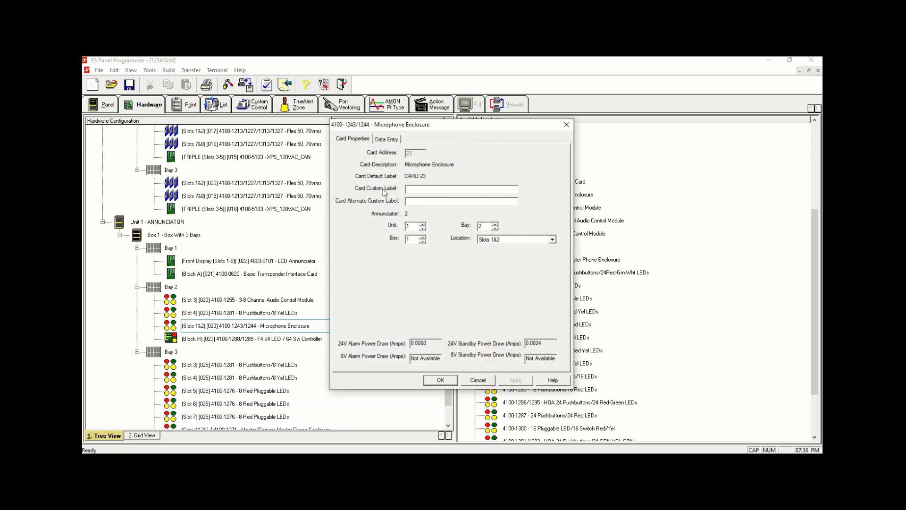
click(388, 140)
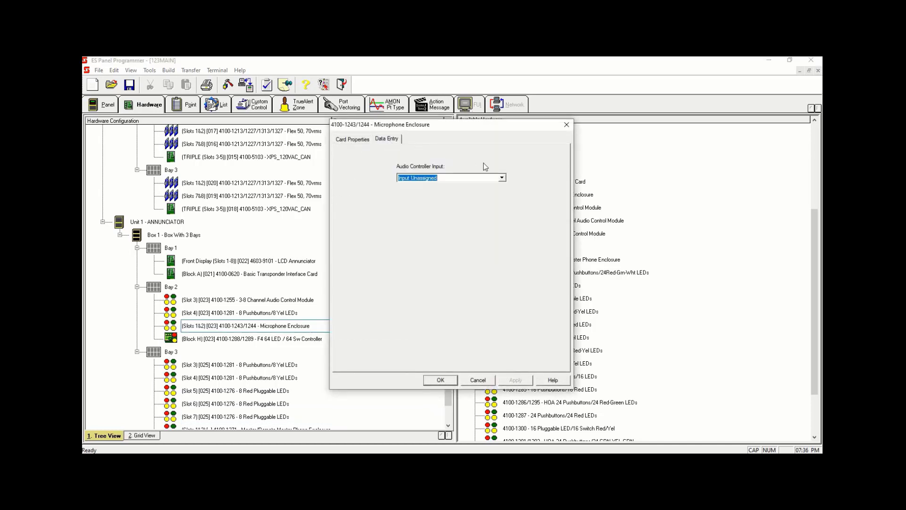
click(502, 178)
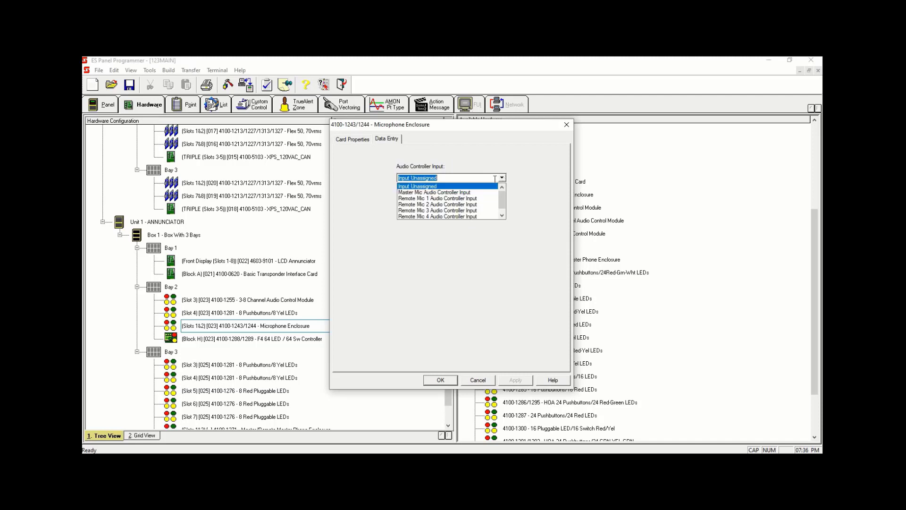
click(480, 200)
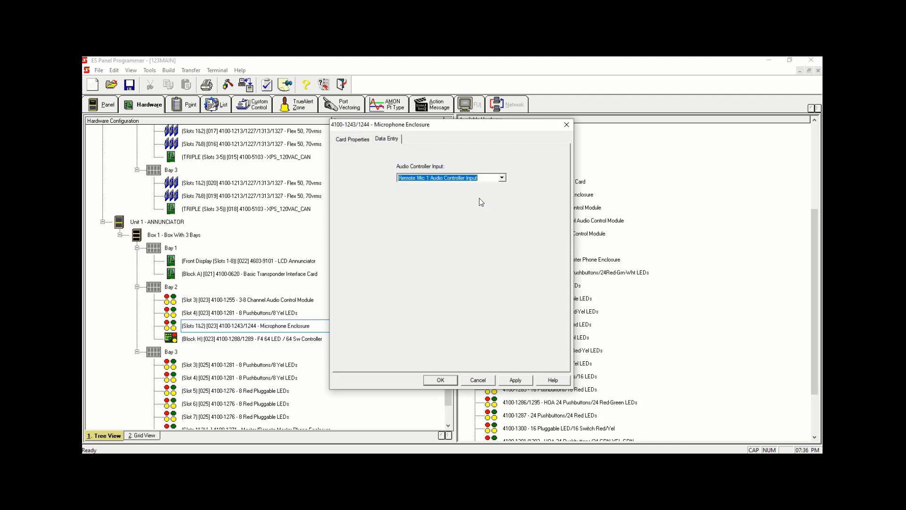
click(438, 380)
click(458, 280)
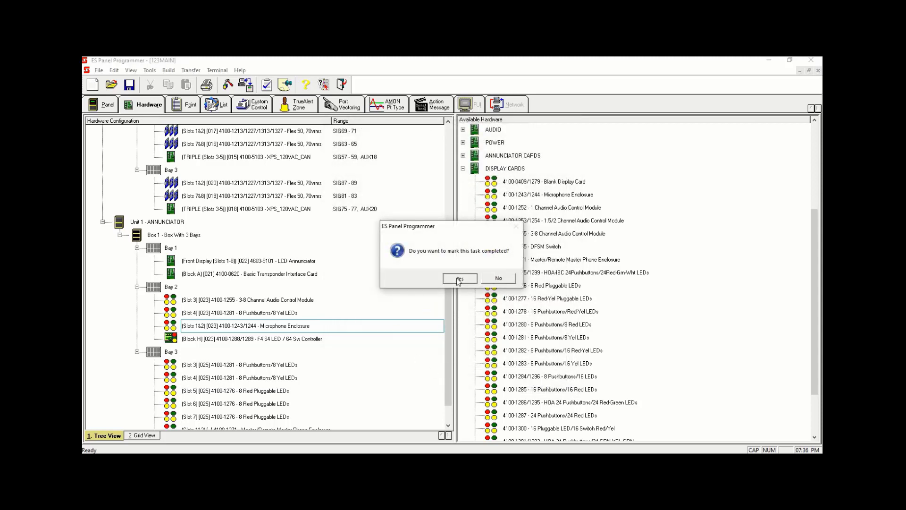
On the 3-8 Channel Audio Control Module, set LEDs 23-1 and 23-8 to SMPL.
double_click(306, 302)
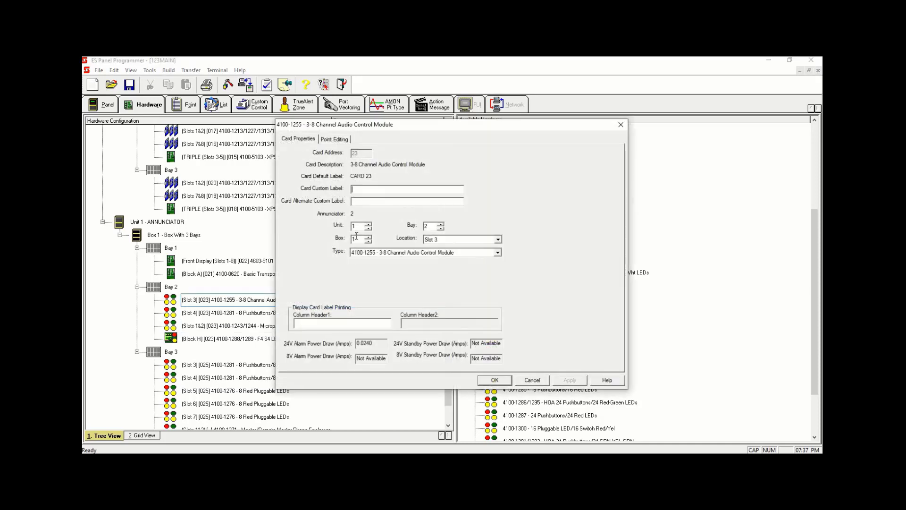
click(335, 139)
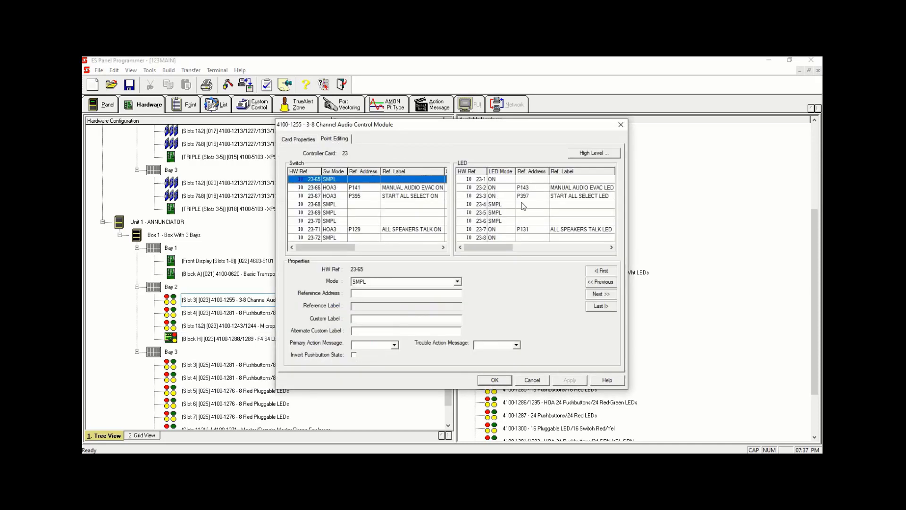
click(495, 180)
double_click(395, 282)
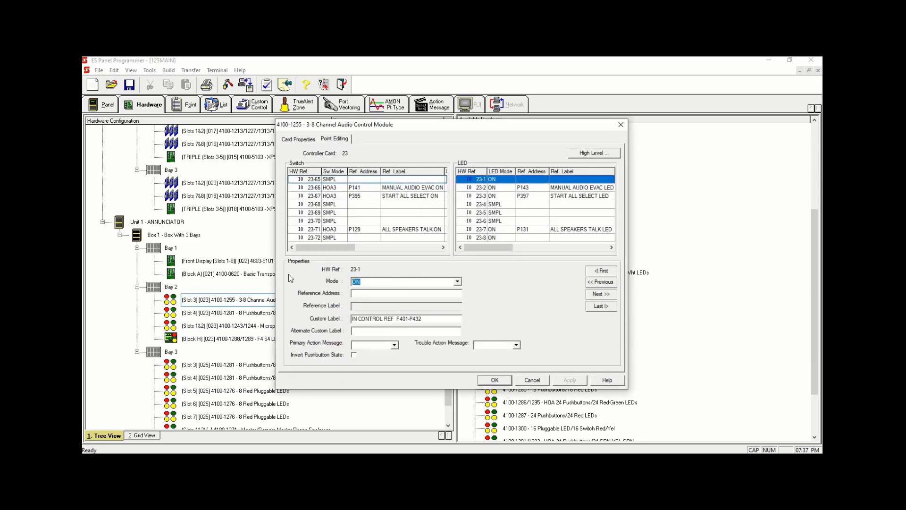
text(SMPL)
click(494, 238)
double_click(377, 281)
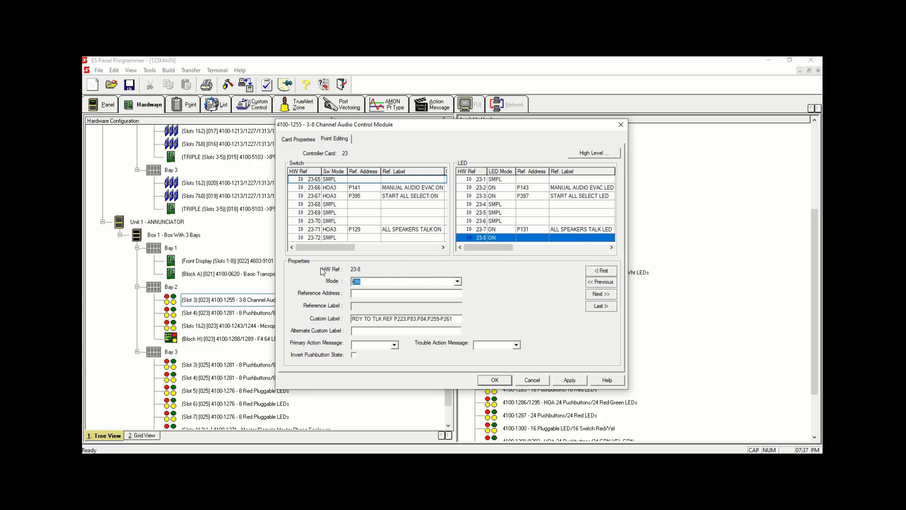
text(SMPL)
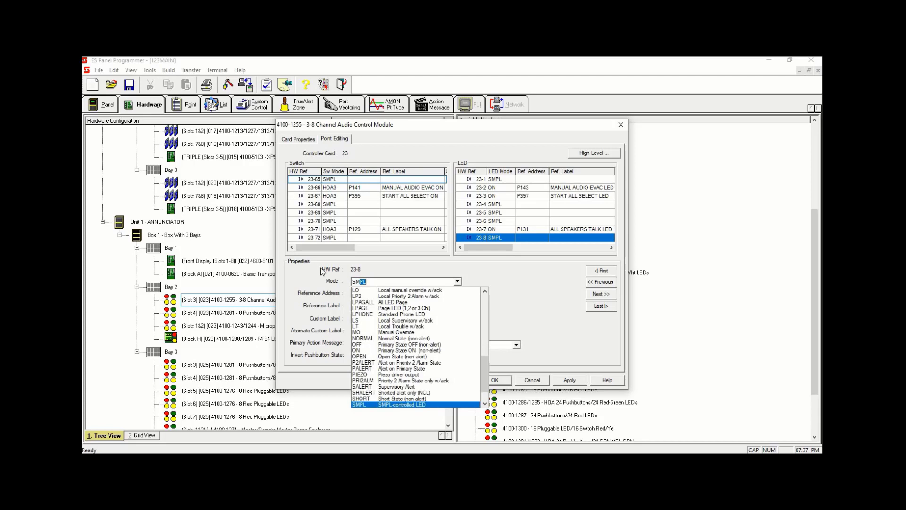
click(429, 234)
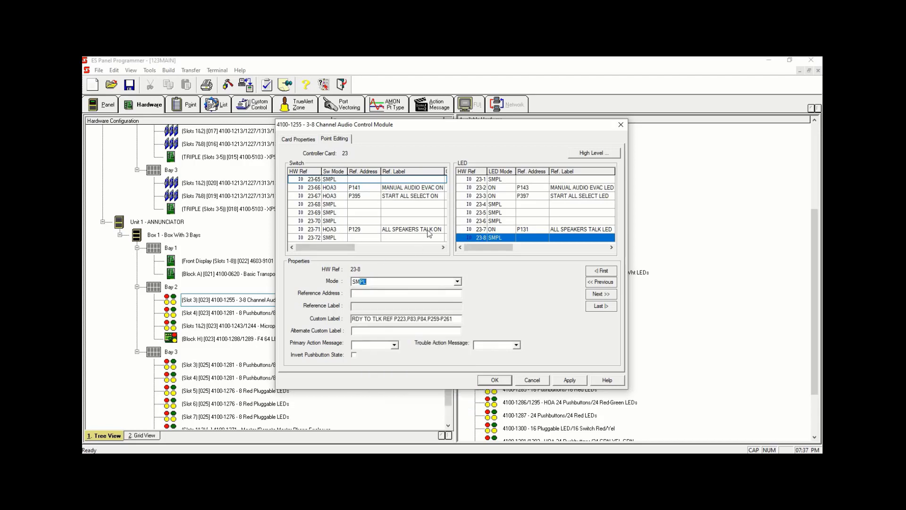
Set switch 23-71 to TSPAGE pointing to L90, and LED 23-7 to L90.
click(358, 231)
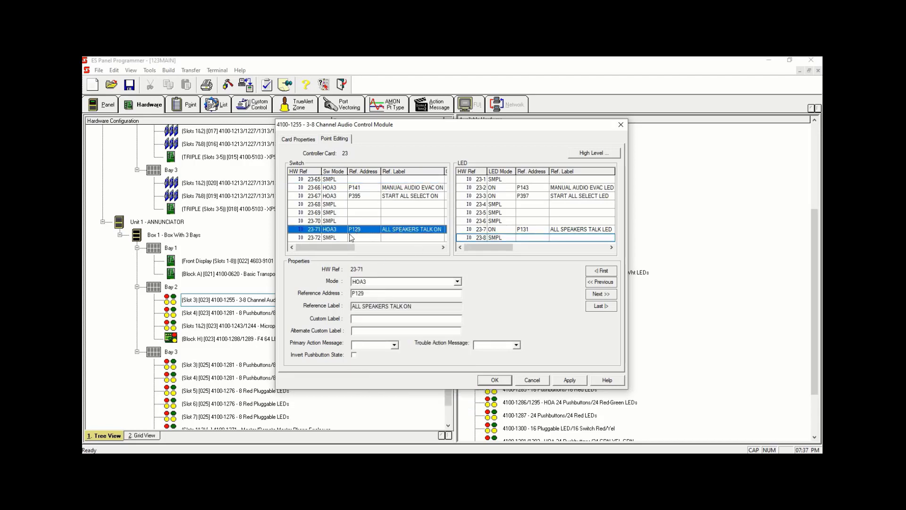
double_click(378, 282)
text(TSPAGE)
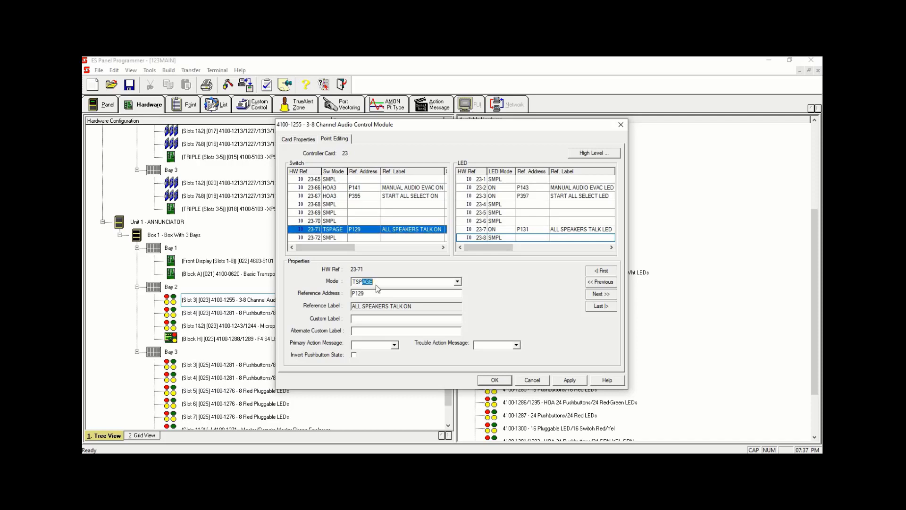
key(Tab)
text(L90)
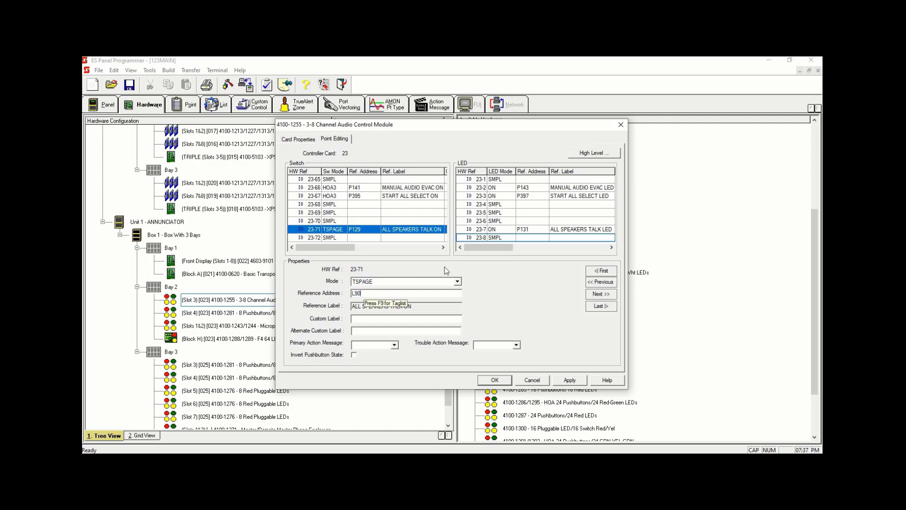
click(514, 231)
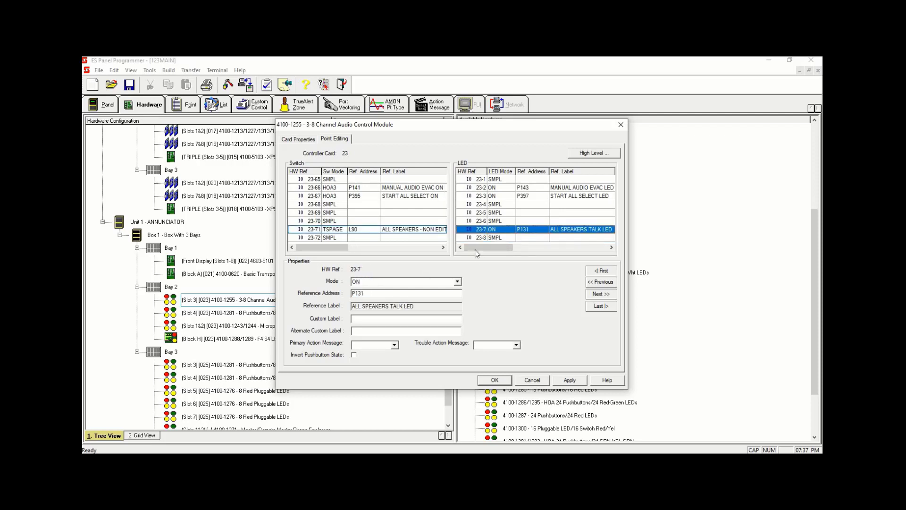
double_click(374, 293)
text(L)
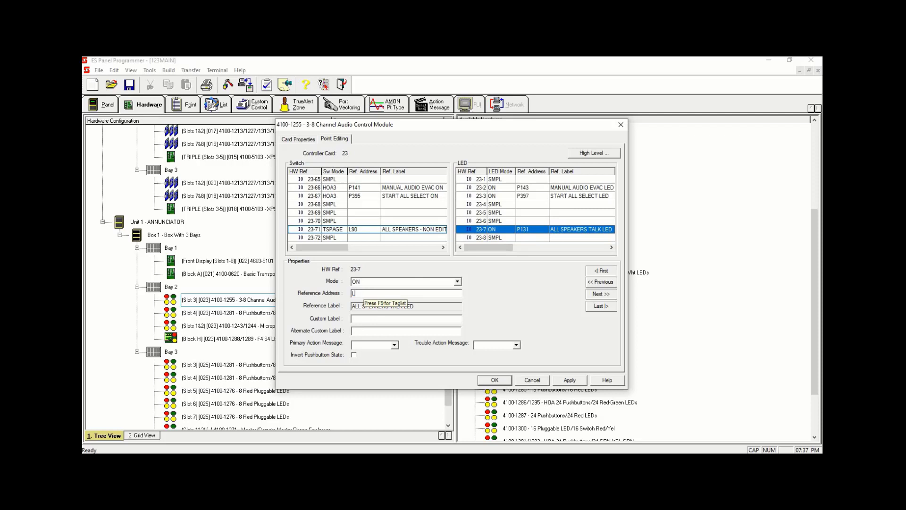
text(90)
click(527, 230)
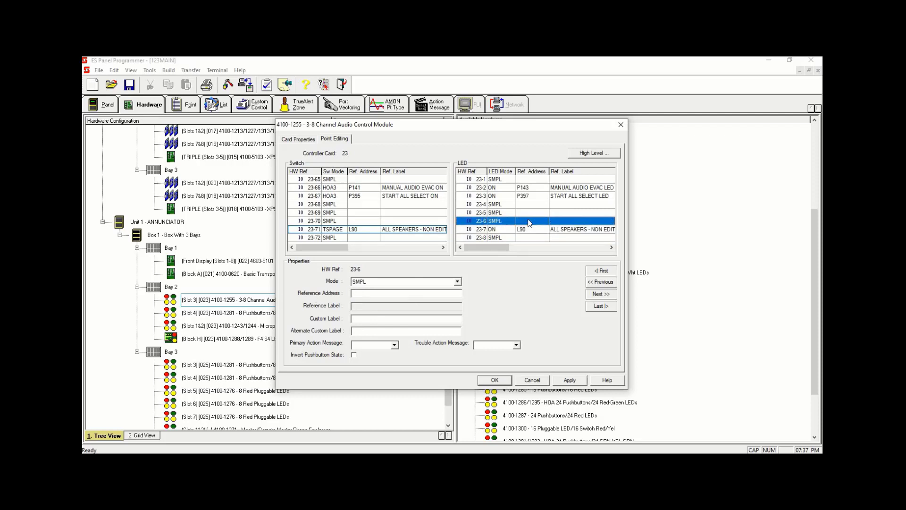
Apply the point edits, confirm the audio module card and mark the task completed.
click(569, 376)
click(495, 380)
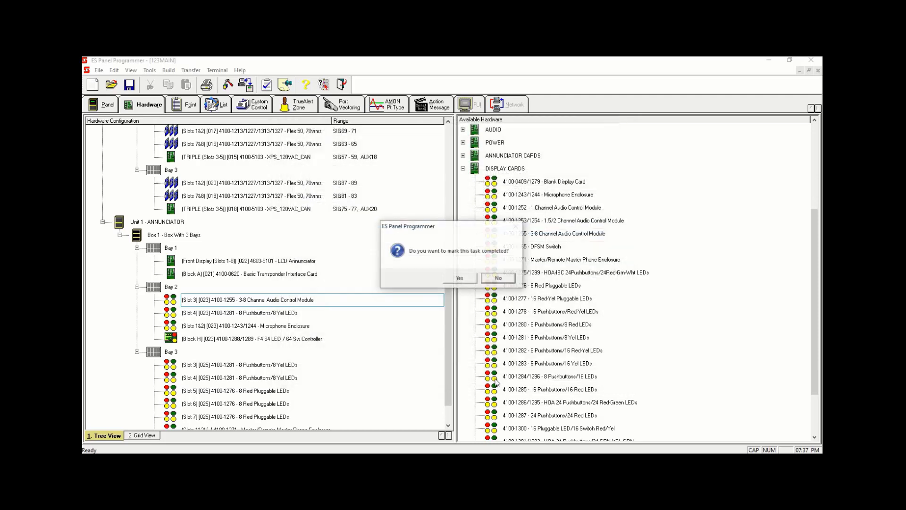
click(462, 279)
drag(448, 307, 469, 196)
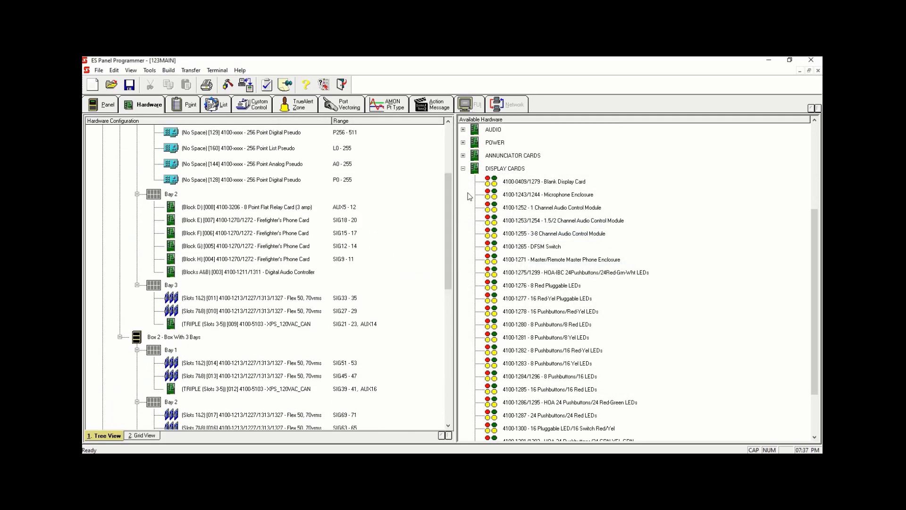
Enable the Fire Fighters Phone and Remote Microphone 1 inputs on the Digital Audio Controller.
double_click(305, 273)
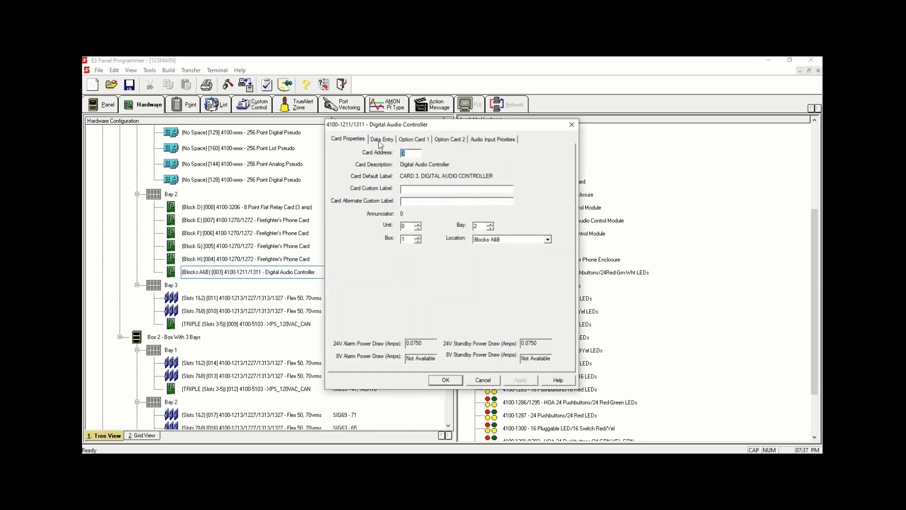
click(380, 140)
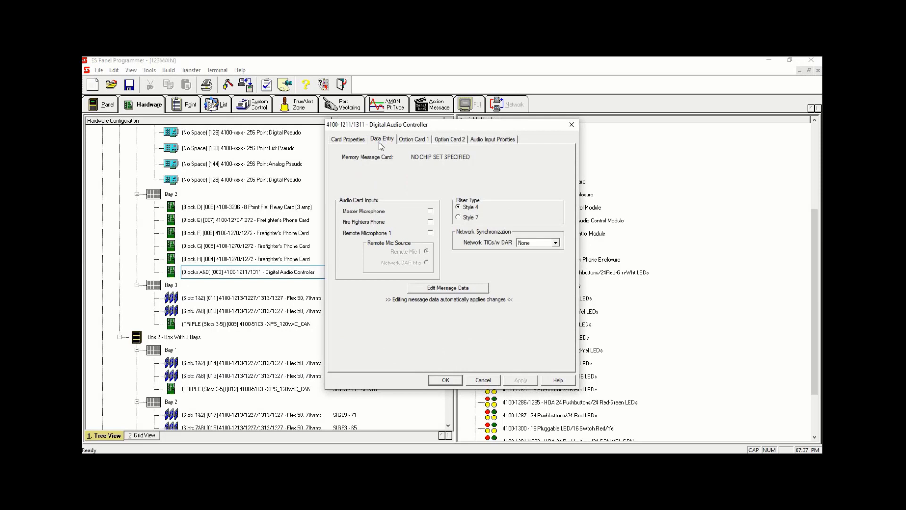
click(431, 221)
click(430, 233)
Apply and confirm the controller changes, then save the job via File > Save.
click(532, 382)
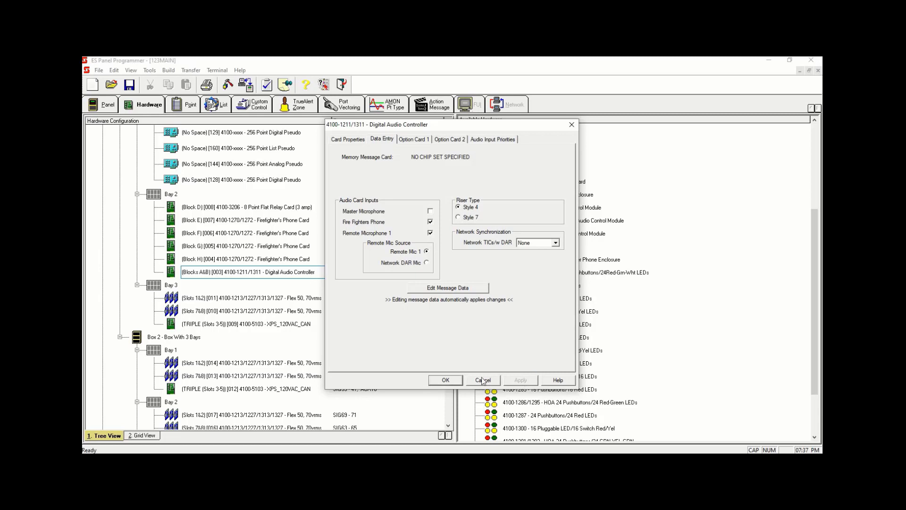
click(447, 380)
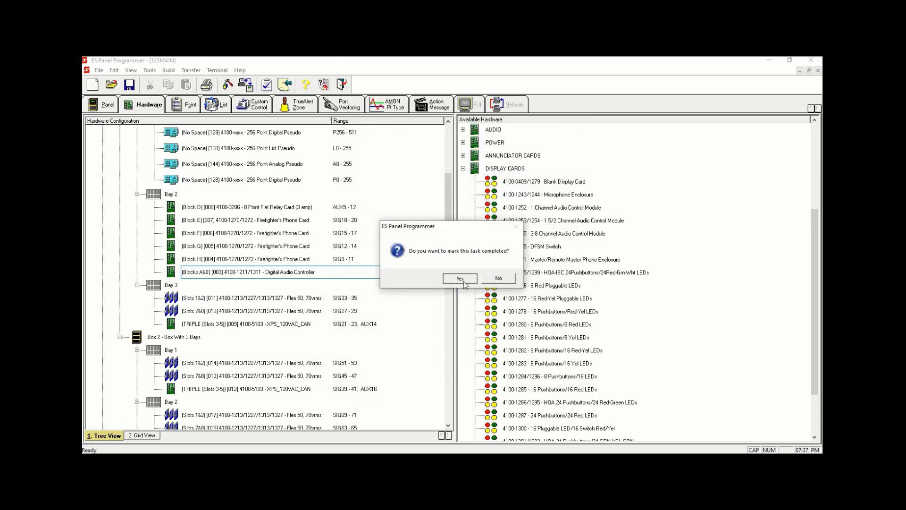
click(460, 279)
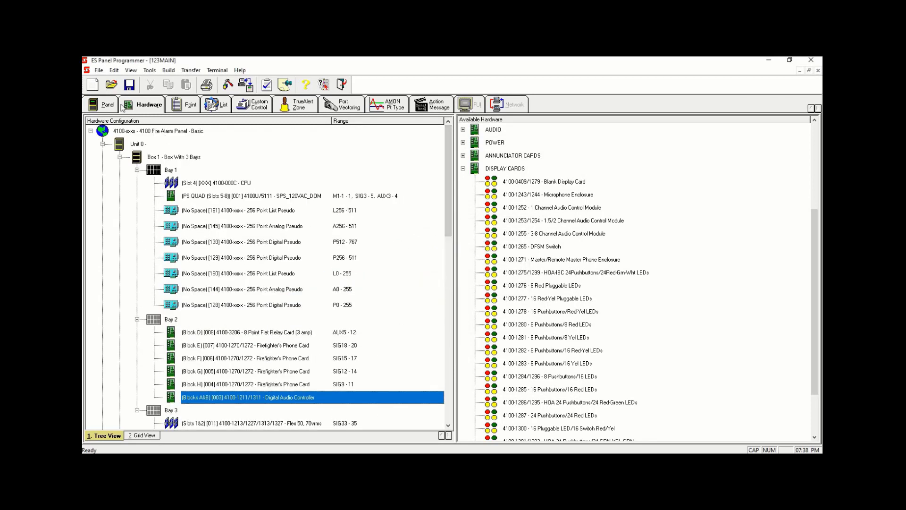
click(99, 70)
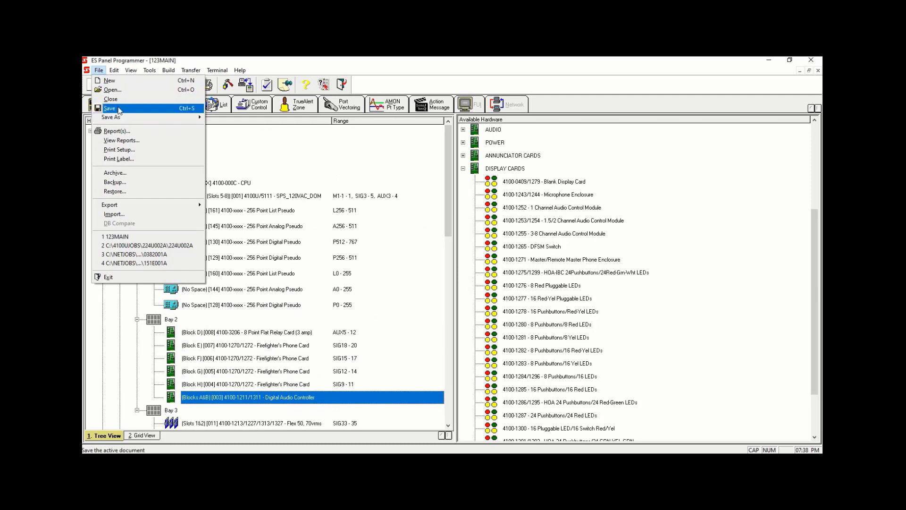
click(106, 108)
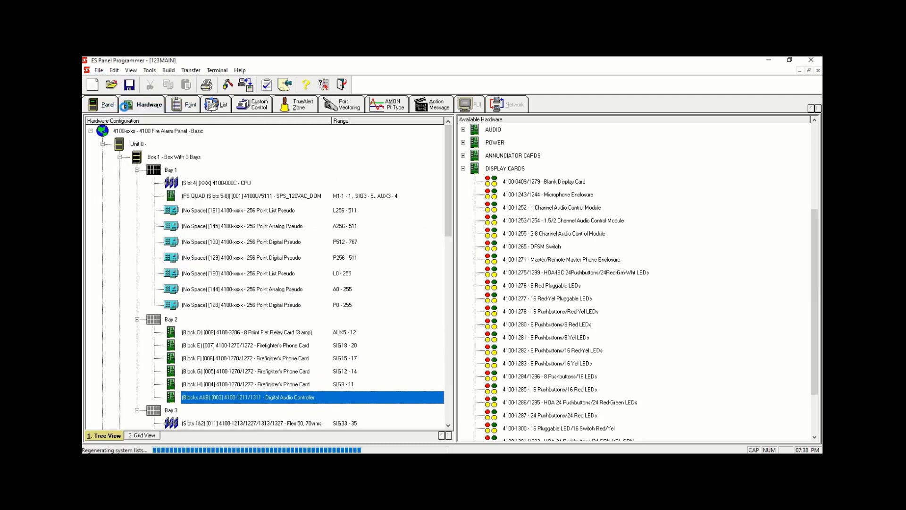